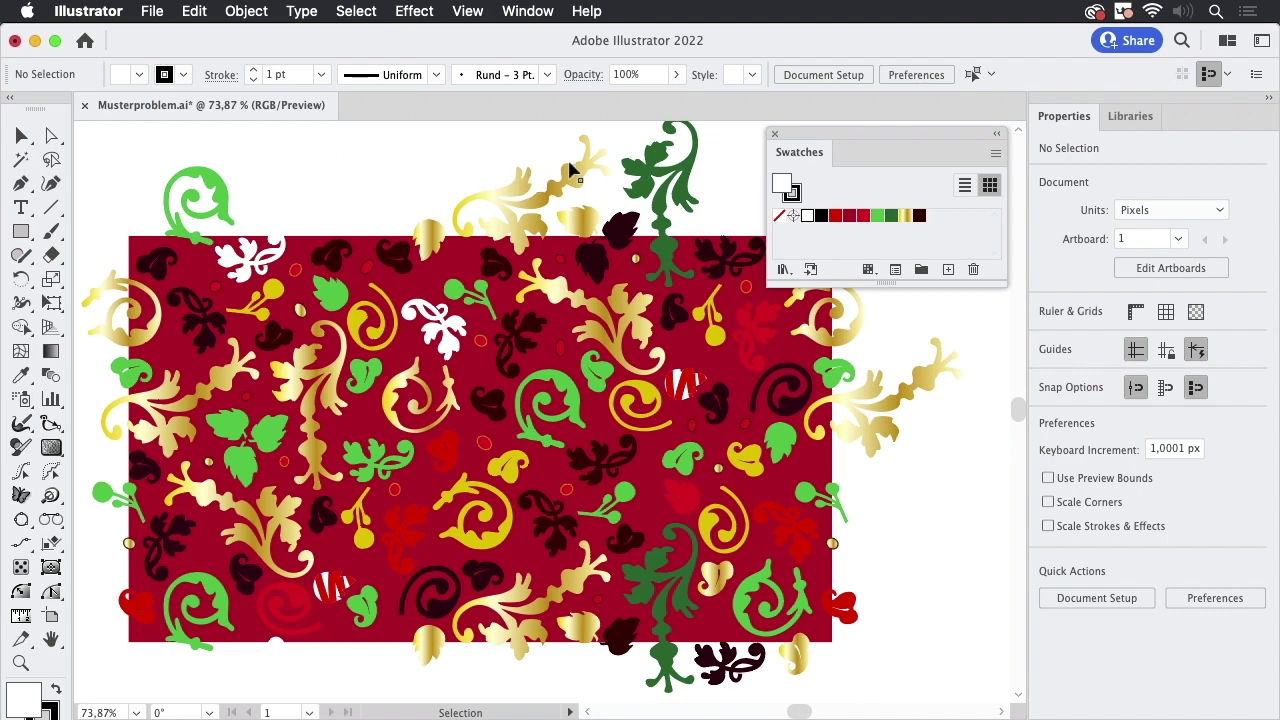
Zoom out, marquee-select all the floral artwork and drag it onto the Swatches panel.
left_click_drag(590, 155, 500, 225)
left_click_drag(133, 167, 787, 614)
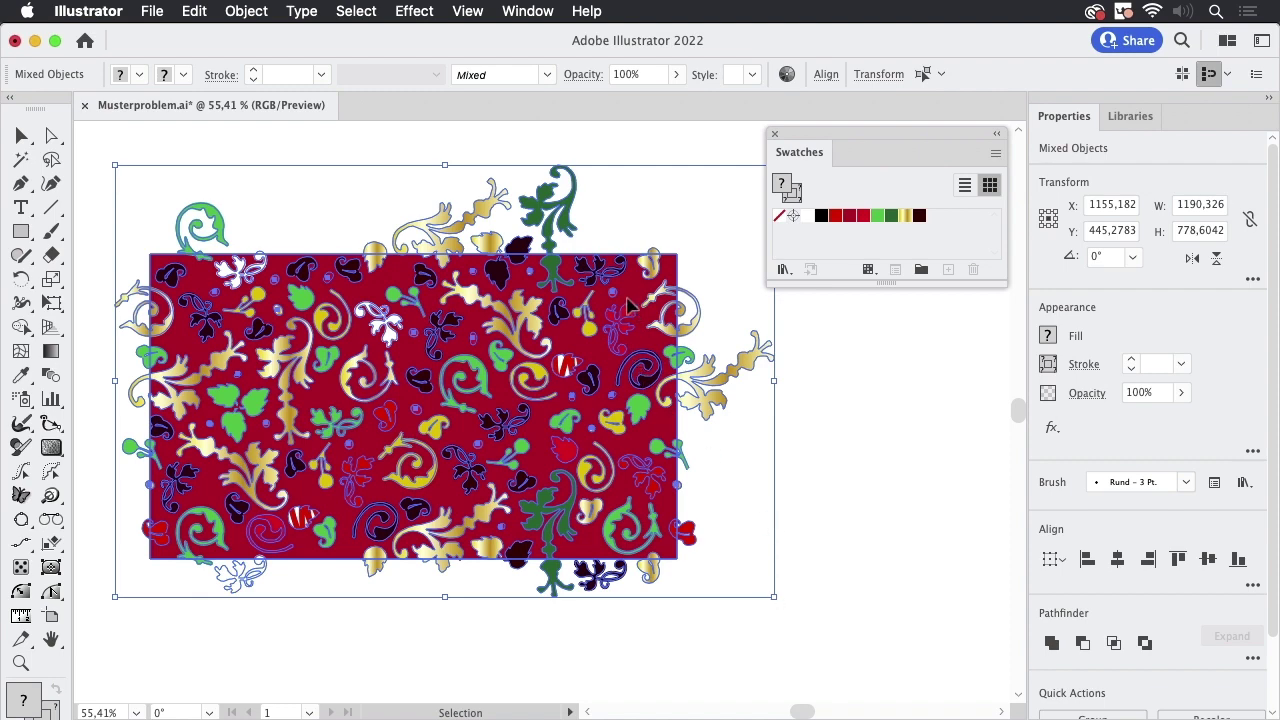
left_click_drag(630, 305, 831, 248)
left_click(246, 11)
mouse_move(290, 545)
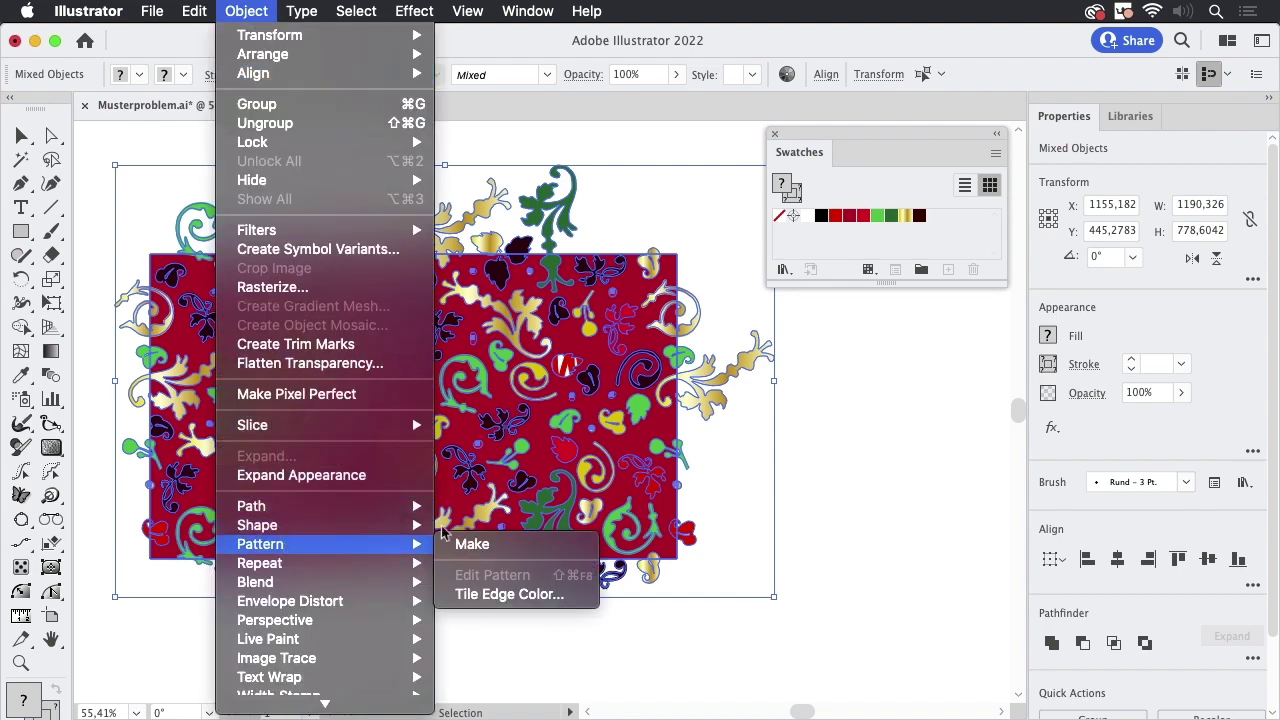
left_click(472, 545)
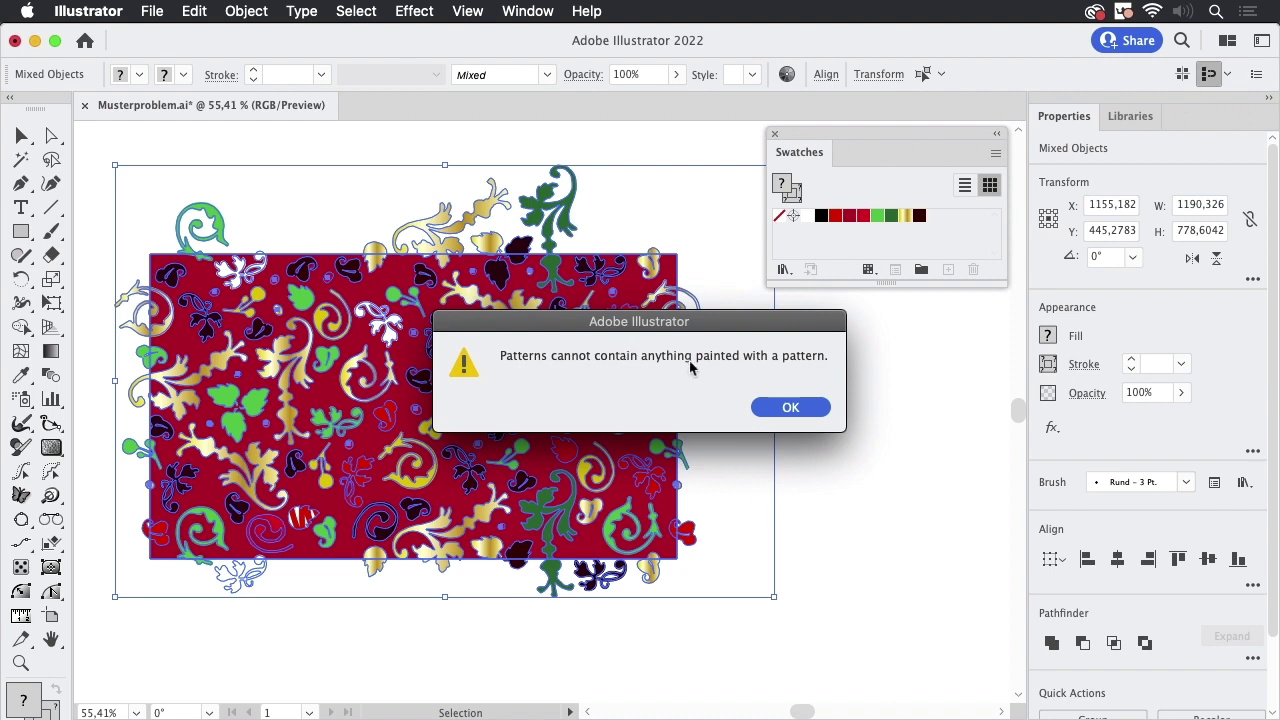
left_click(780, 411)
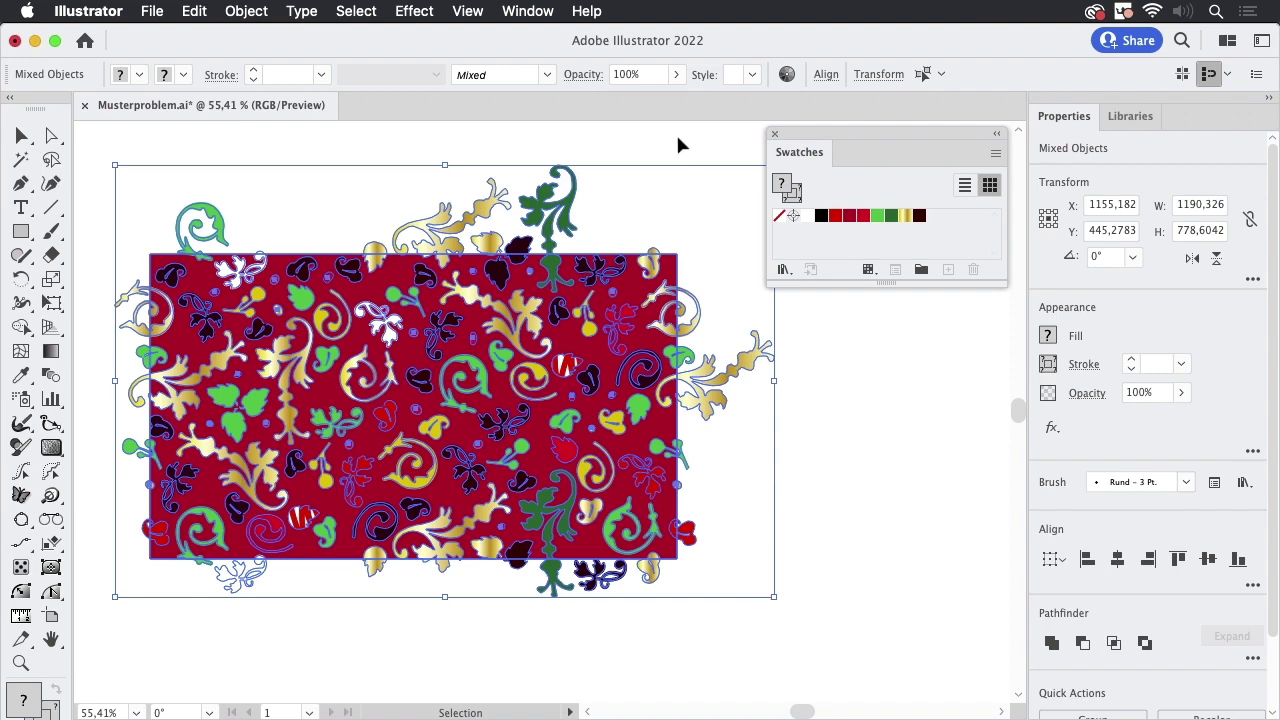
left_click(533, 13)
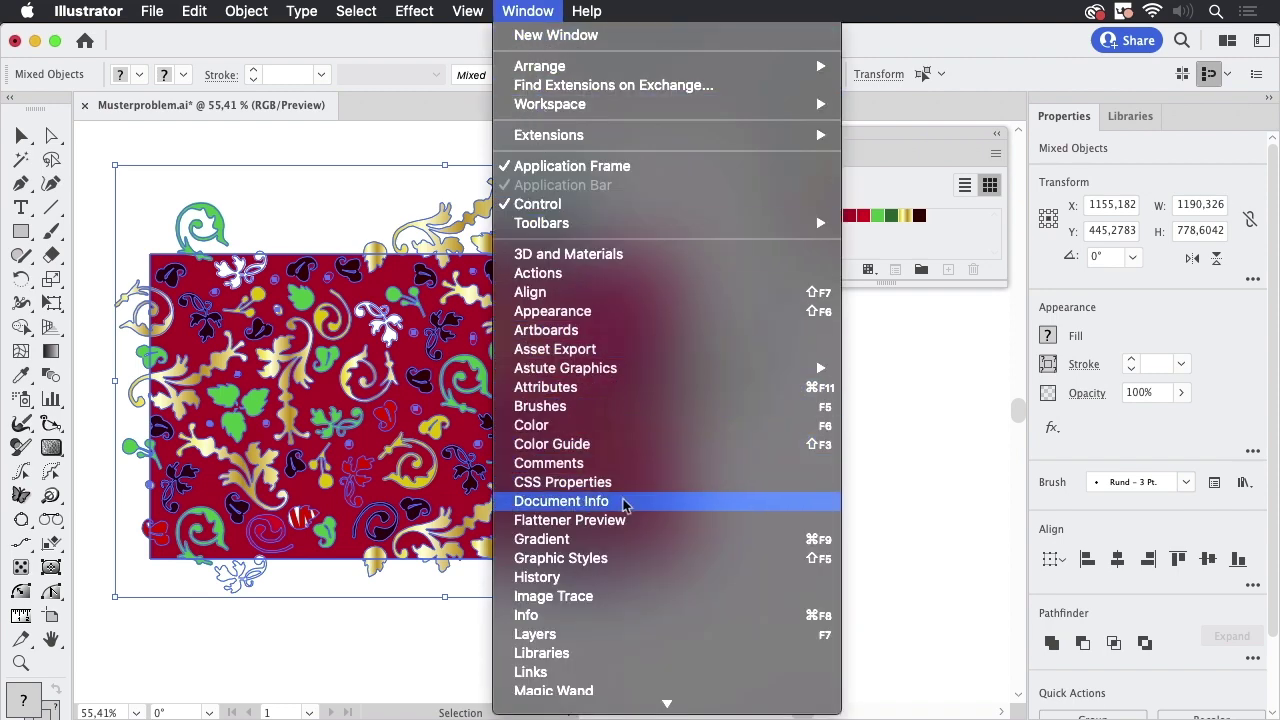
left_click(584, 503)
left_click_drag(268, 215, 699, 353)
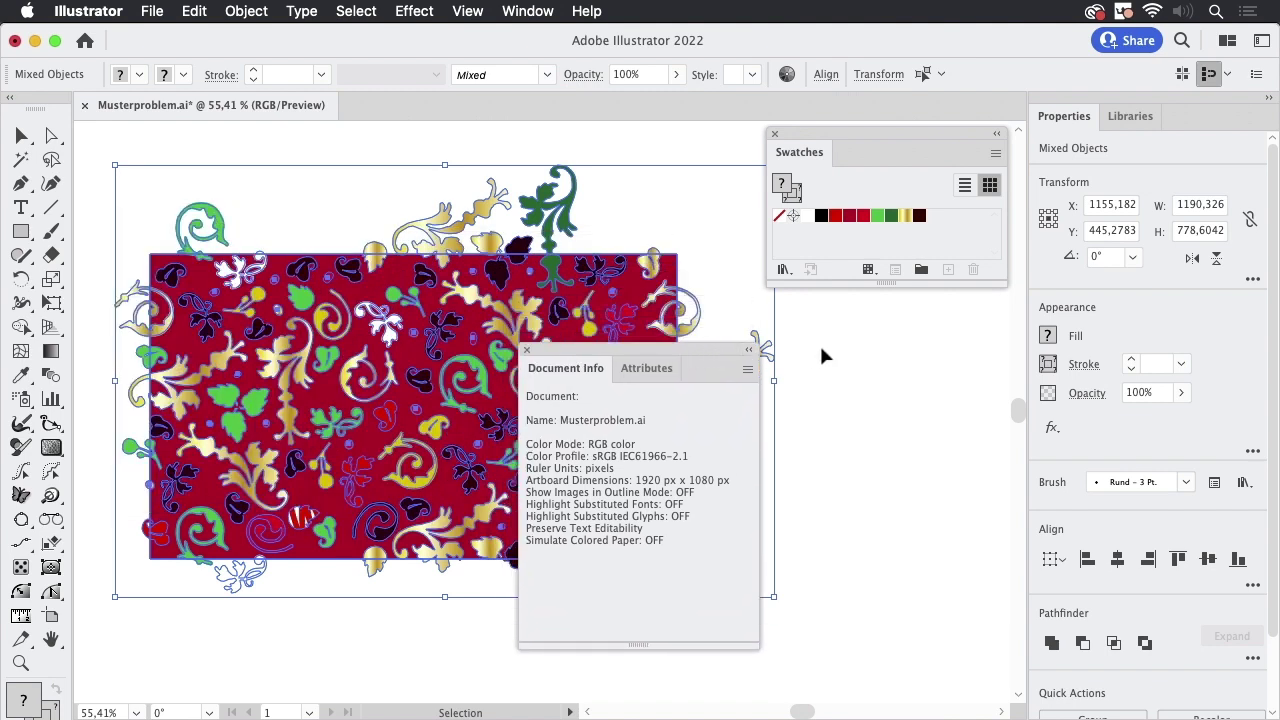
left_click(747, 370)
left_click(830, 422)
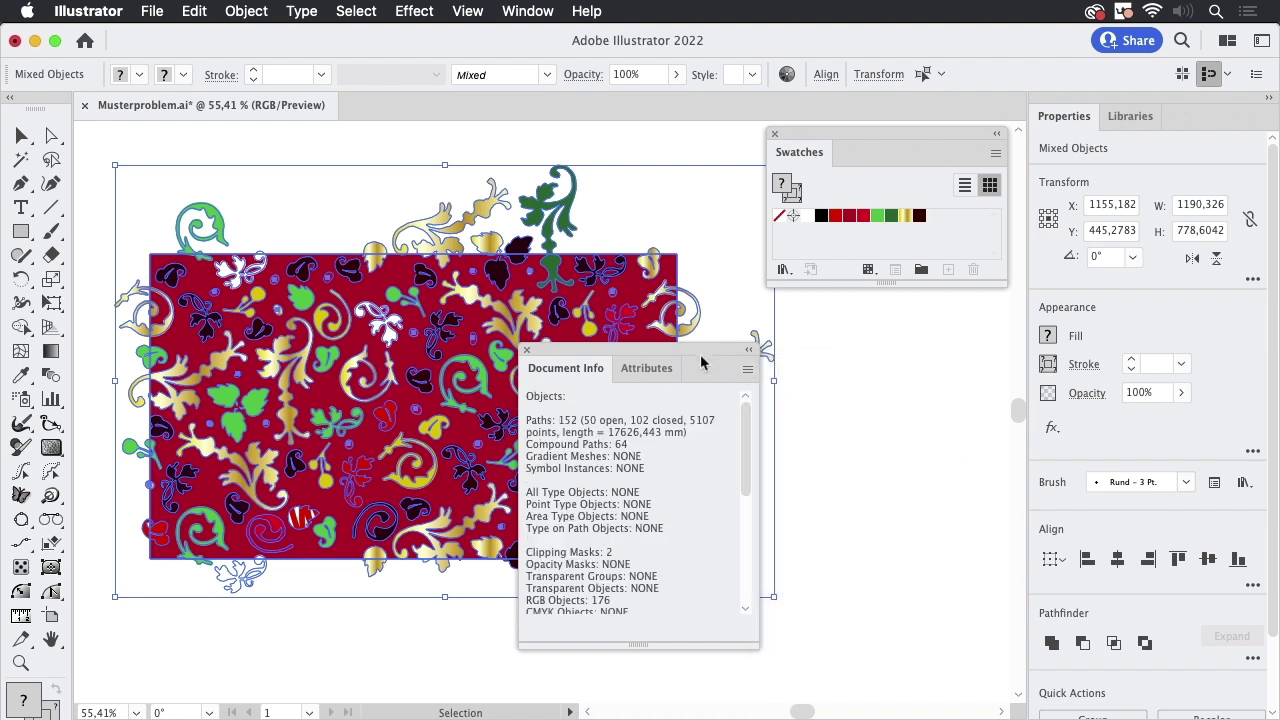
left_click_drag(701, 358, 670, 268)
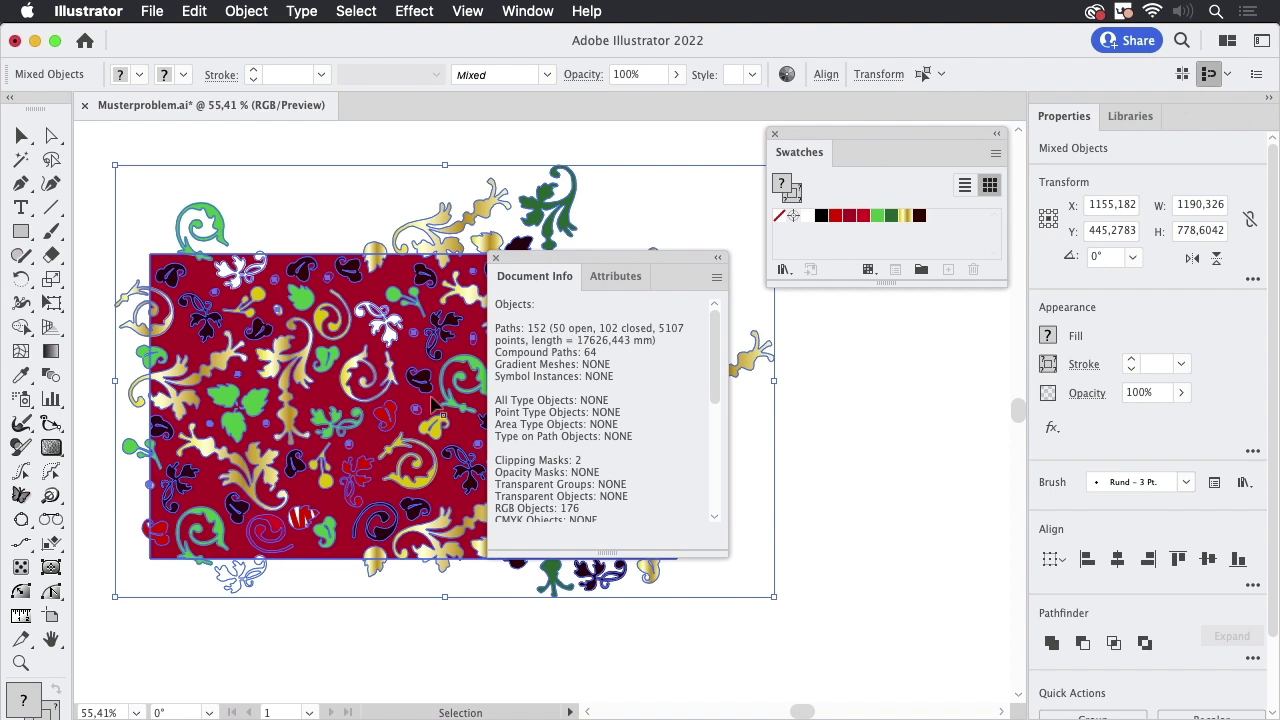
left_click(716, 279)
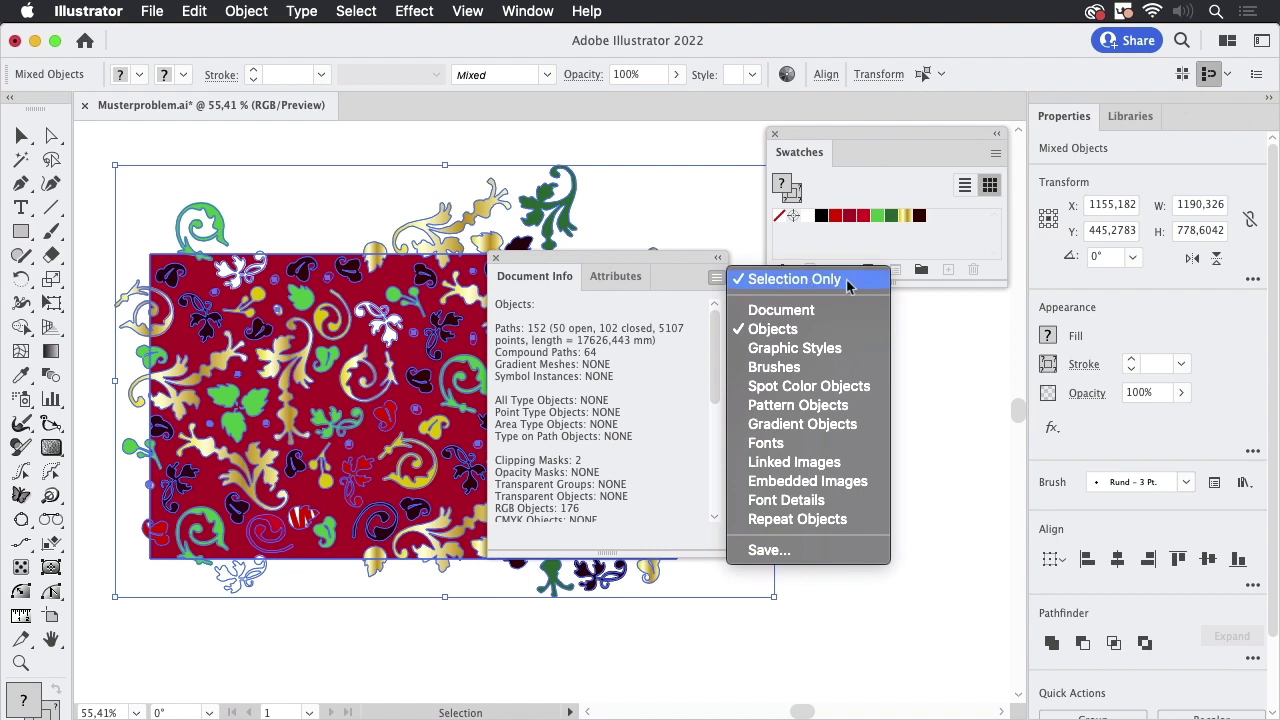
left_click(676, 257)
left_click_drag(676, 257, 681, 236)
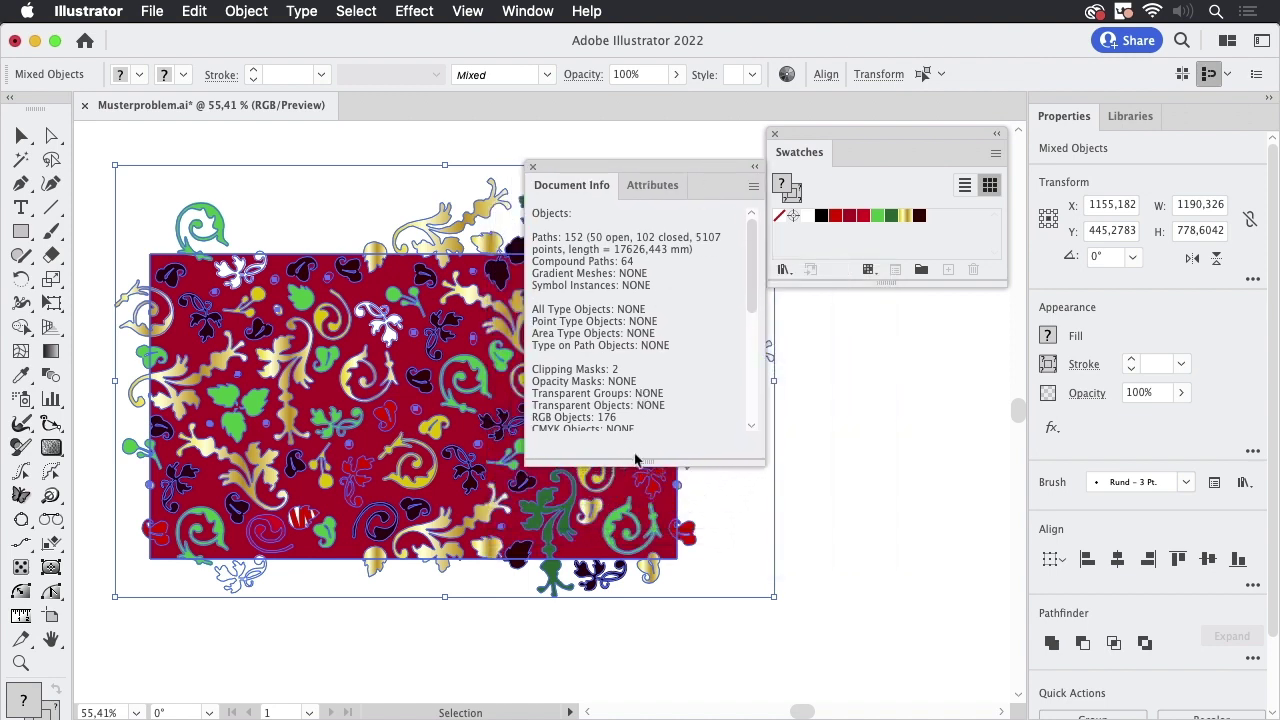
left_click_drag(645, 462, 655, 677)
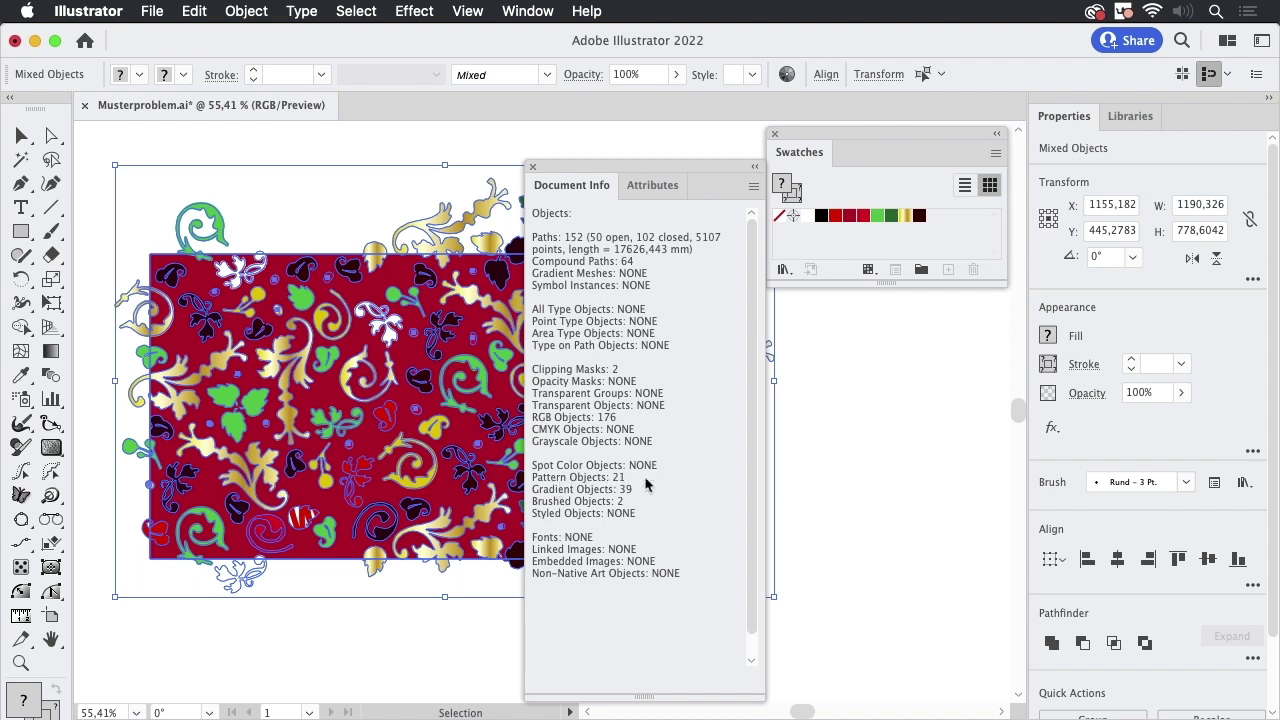
Close Document Info, deselect the artwork and filter Swatches to pattern swatches only.
left_click(532, 168)
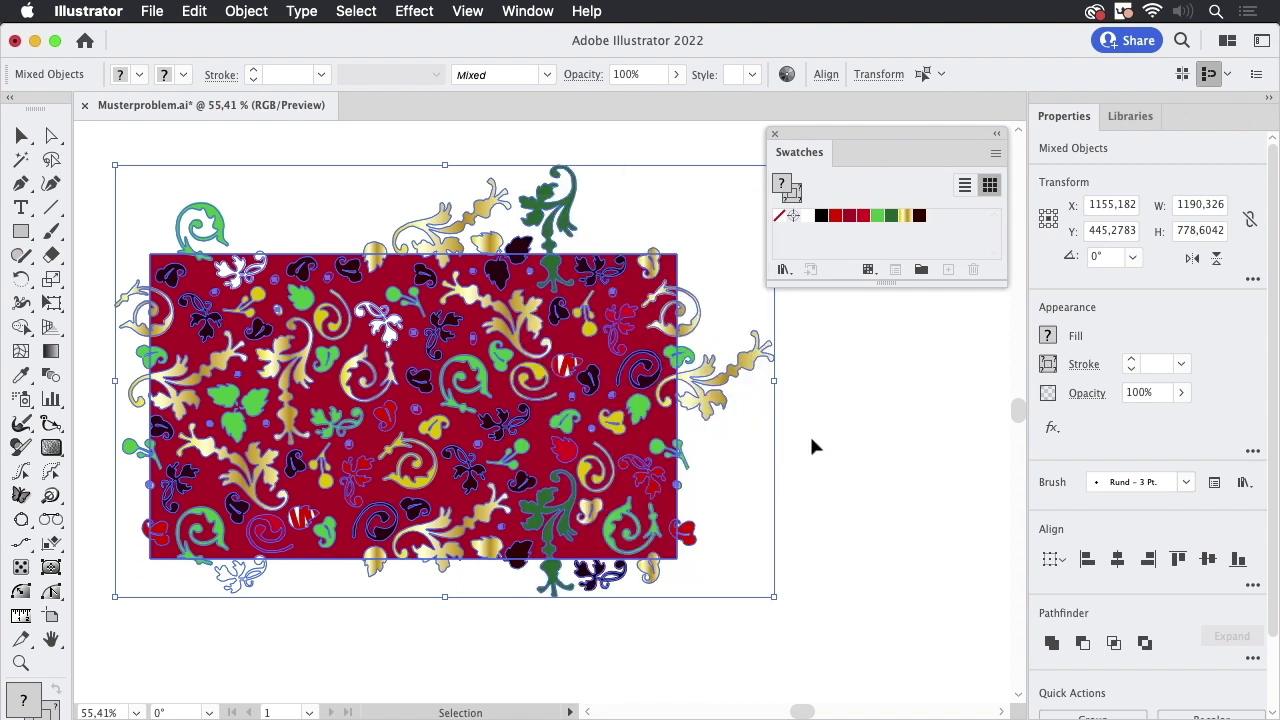
left_click(897, 467)
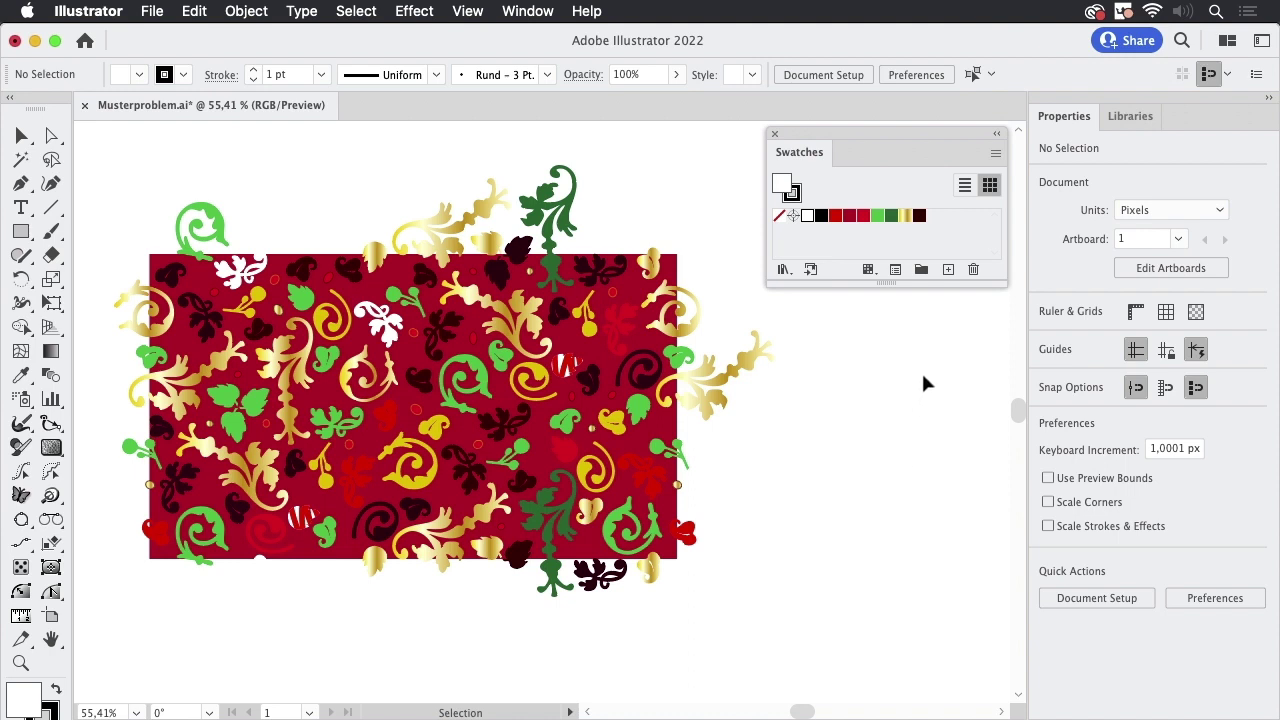
mouse_move(898, 134)
left_mouse_down()
mouse_move(894, 249)
mouse_move(885, 150)
left_mouse_up()
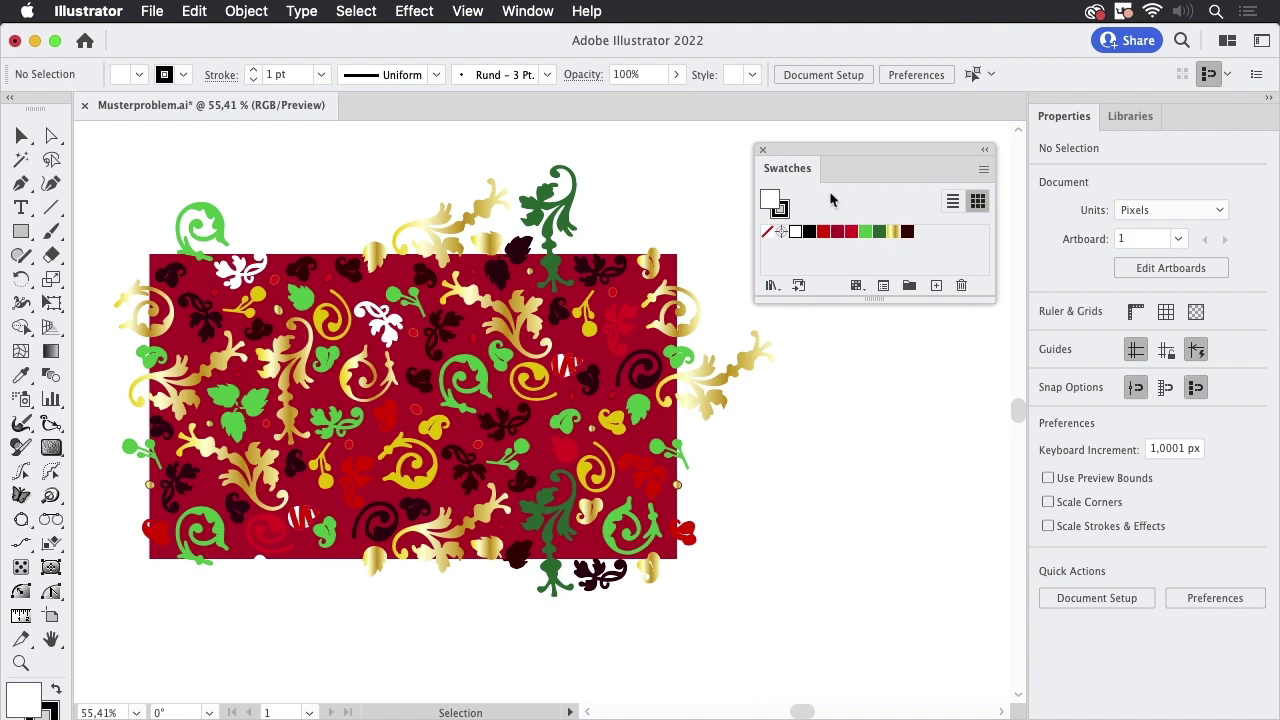
left_click(859, 288)
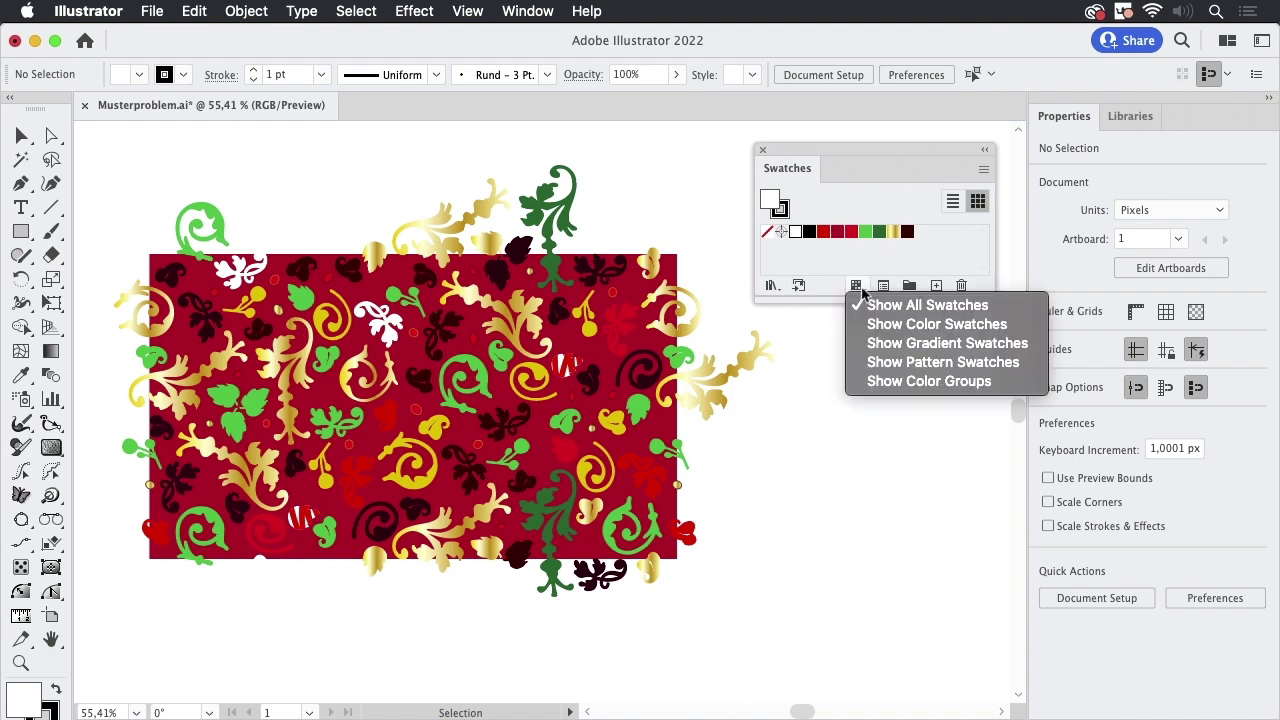
left_click(872, 368)
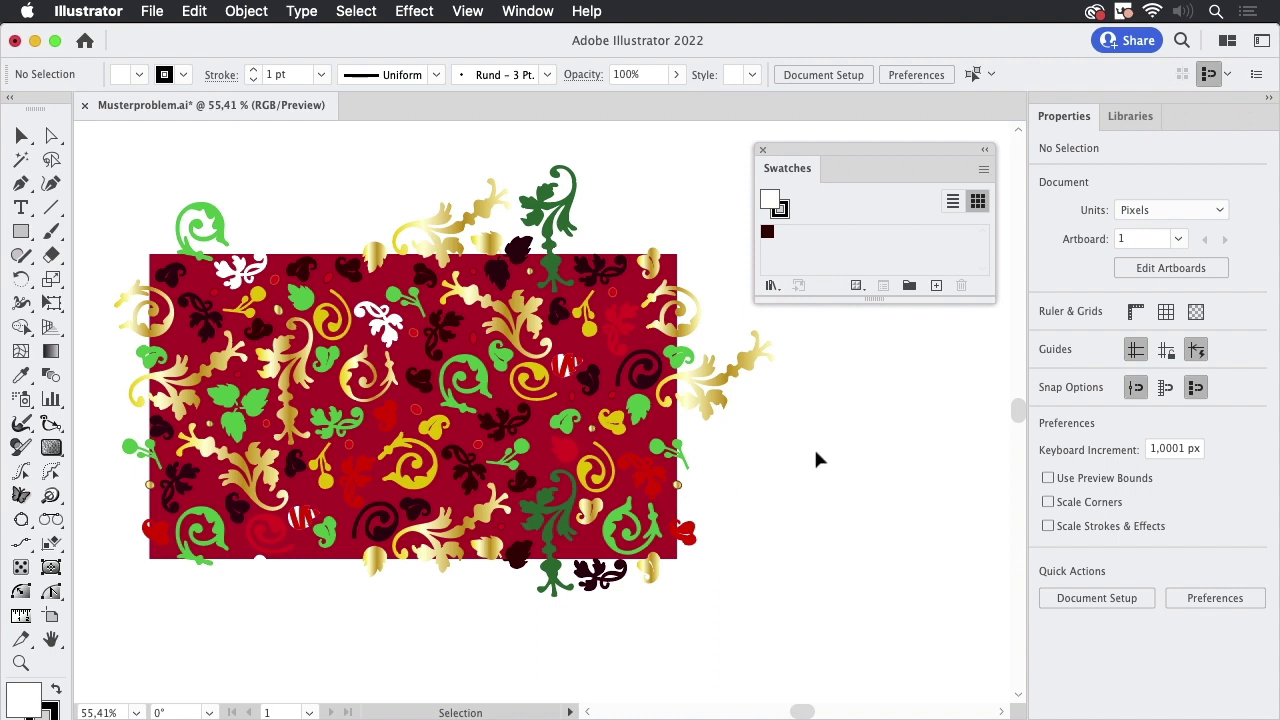
Make Neues Musterfeld 1 the fill and select all objects with that same fill.
left_click(767, 233)
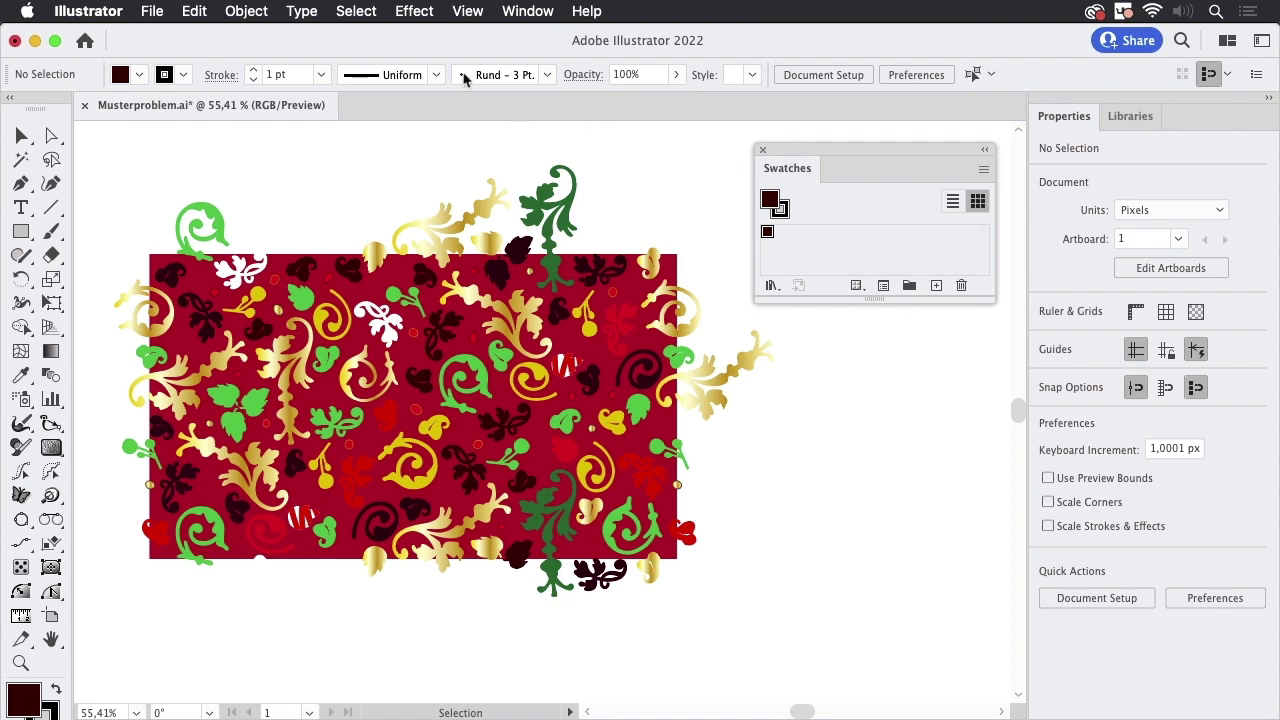
left_click(357, 12)
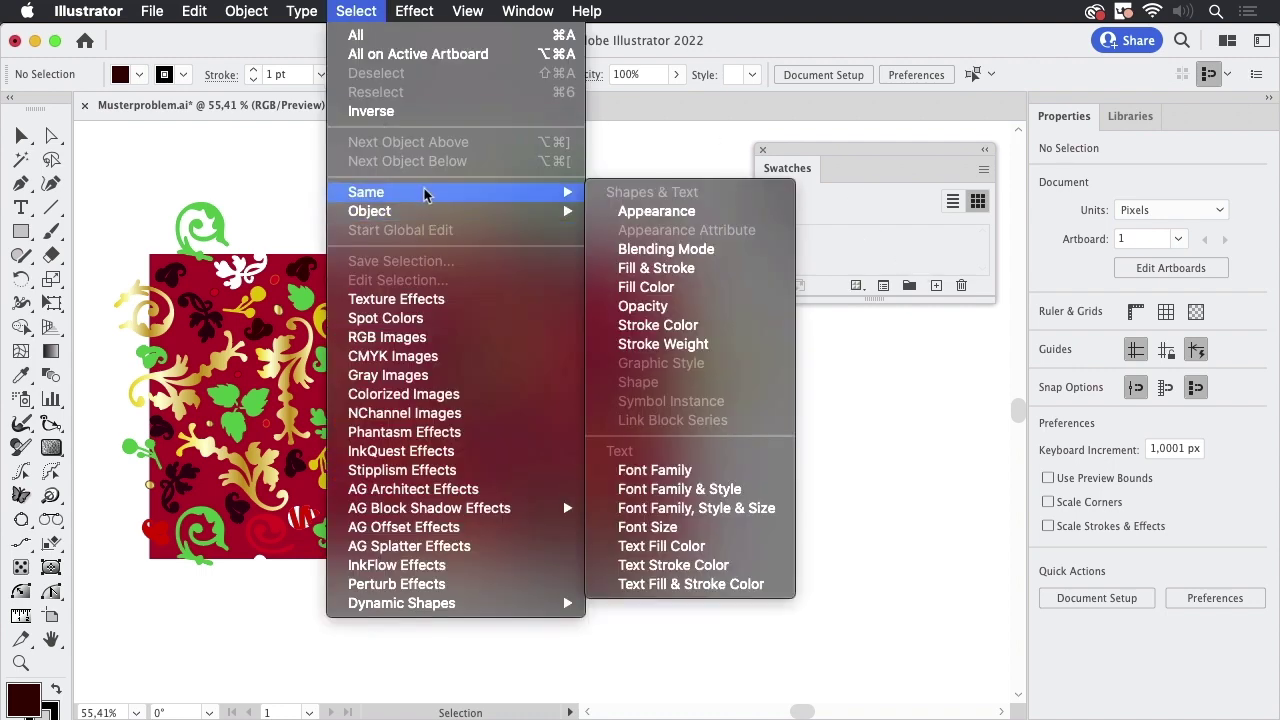
mouse_move(514, 192)
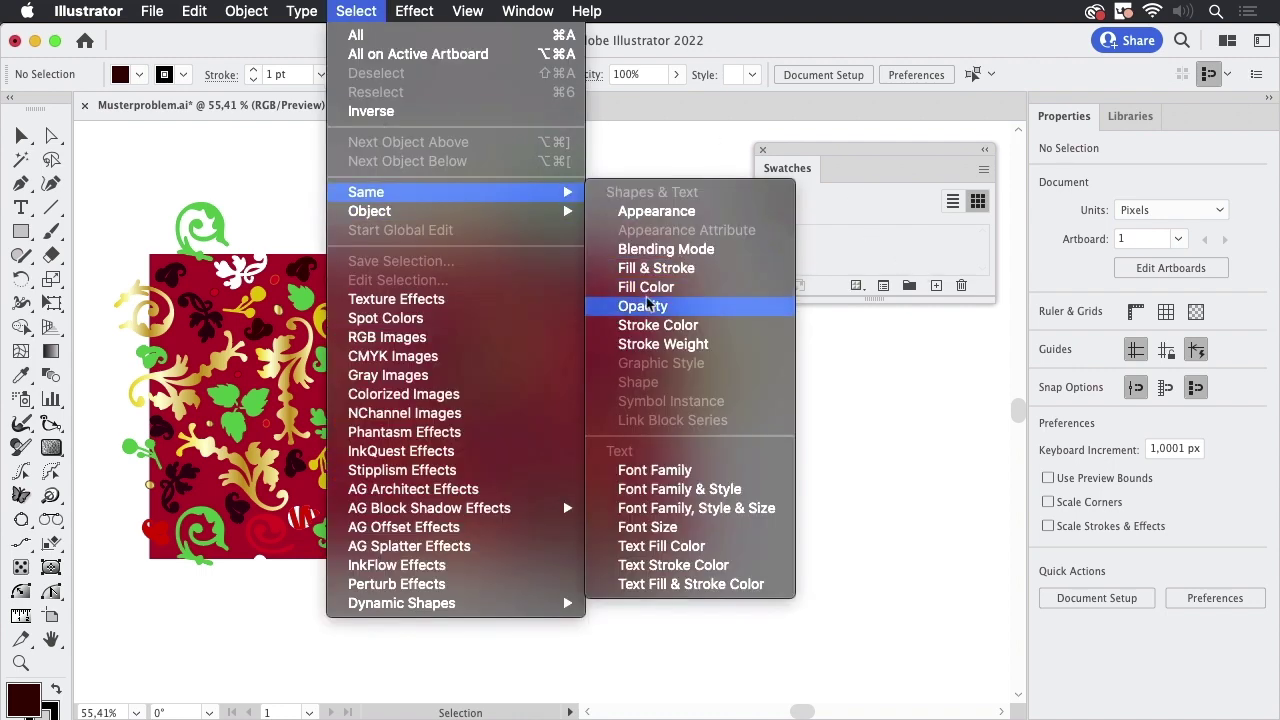
left_click(648, 288)
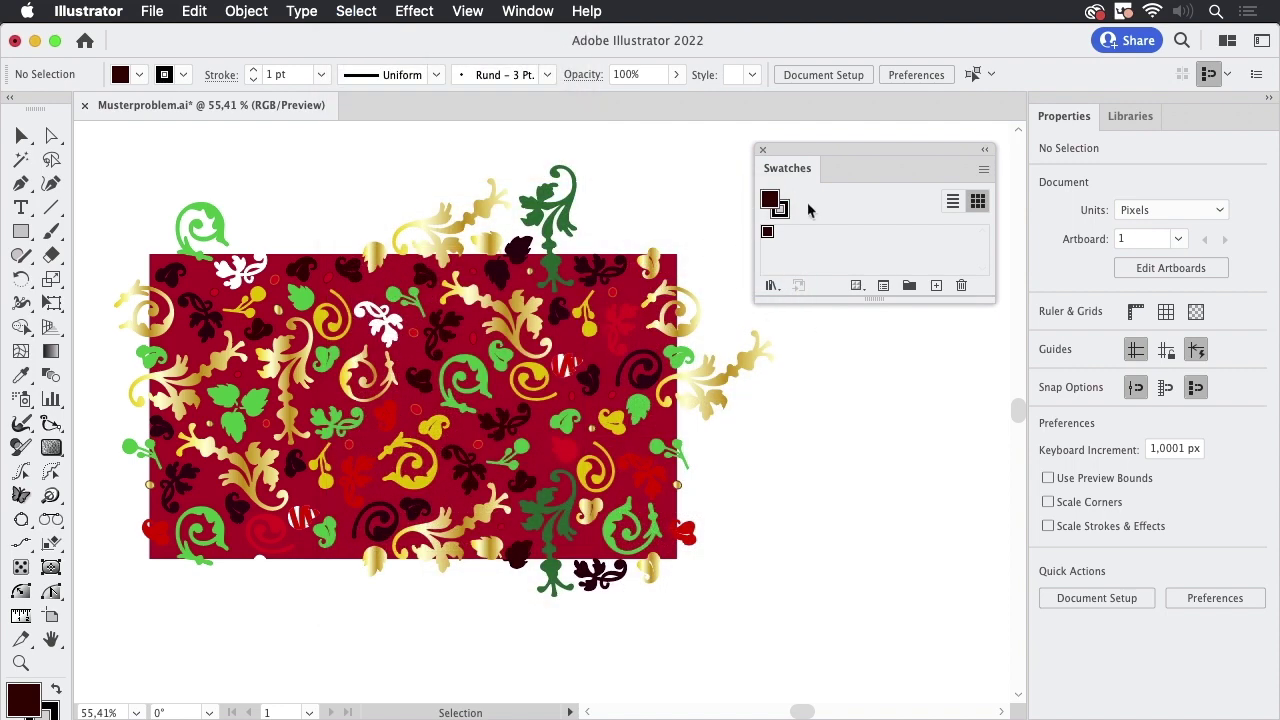
Swap fill and stroke, then select all objects stroked with the Neues Musterfeld 1 pattern.
left_click(57, 687)
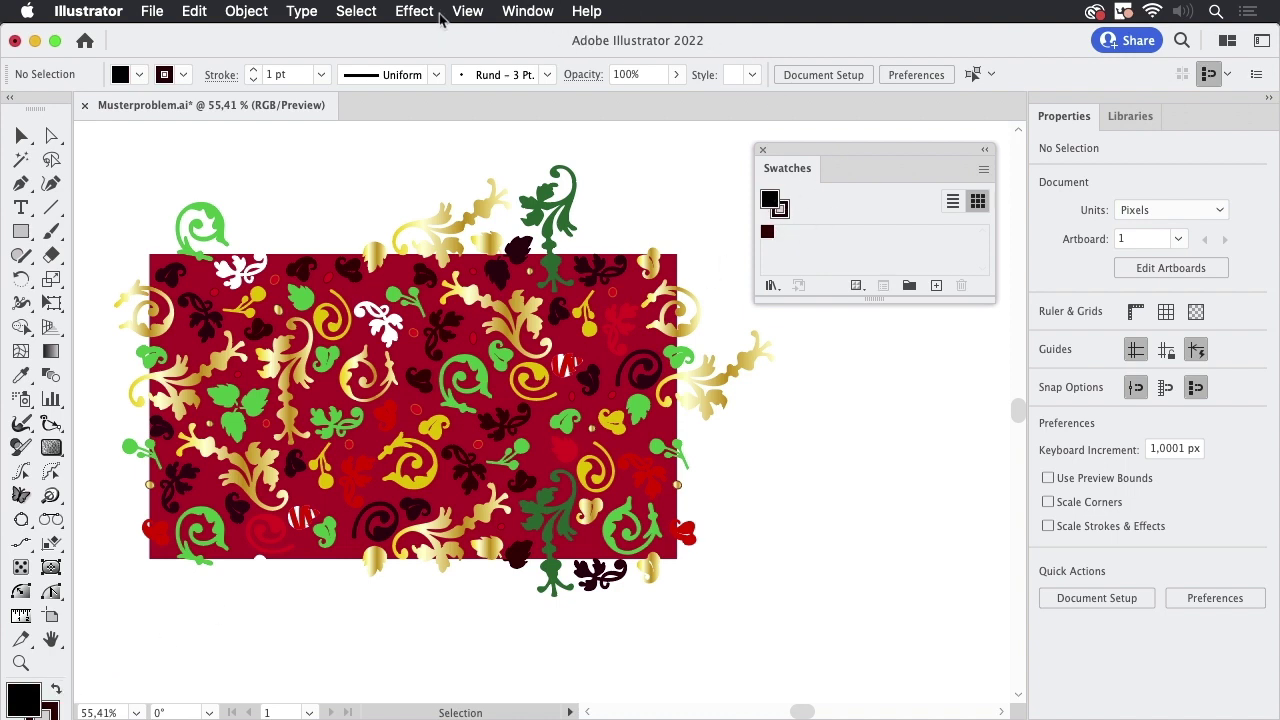
left_click(362, 12)
mouse_move(422, 203)
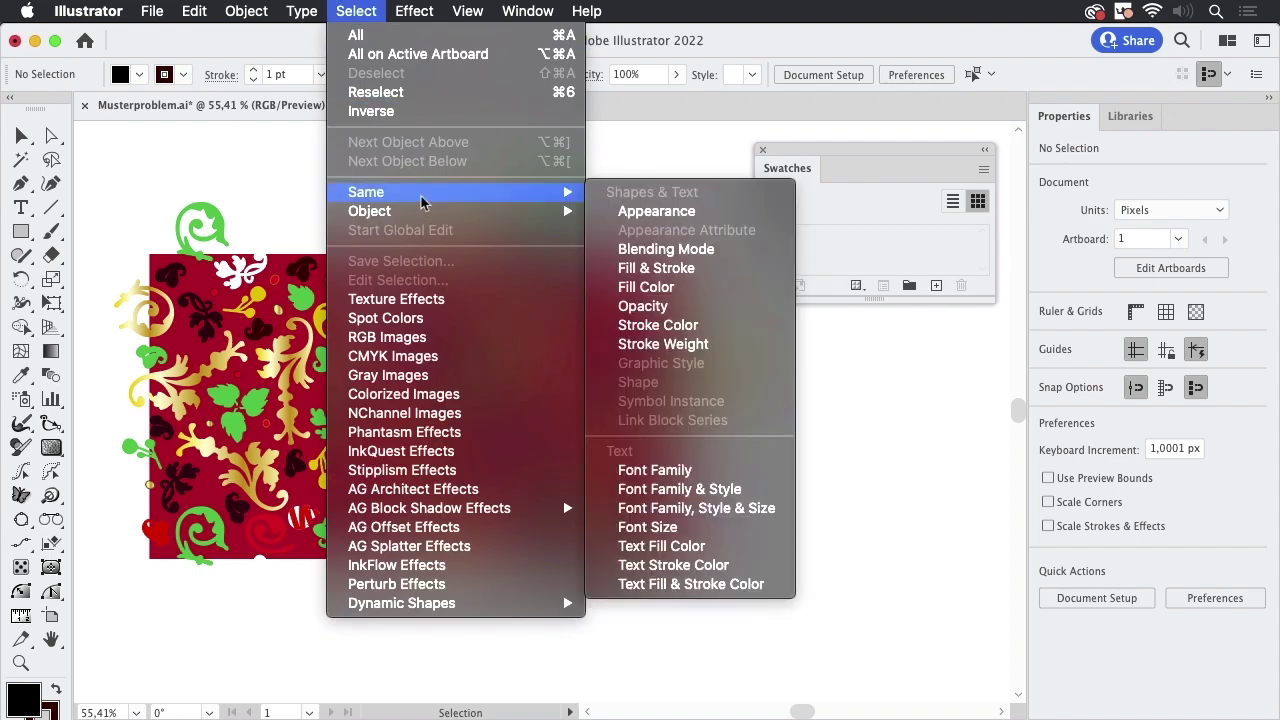
left_click(706, 328)
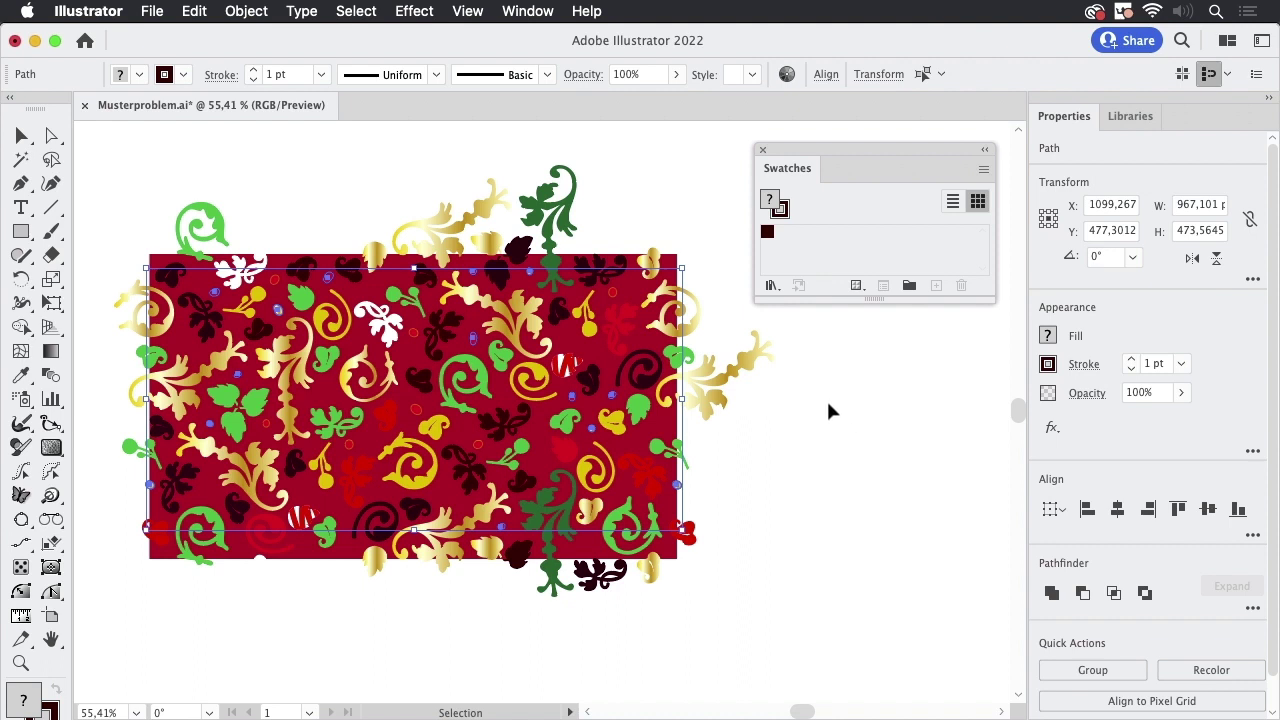
Show all swatches and set the path's stroke to RGB 47/0/0 (2F0000).
left_click(783, 210)
left_click(857, 287)
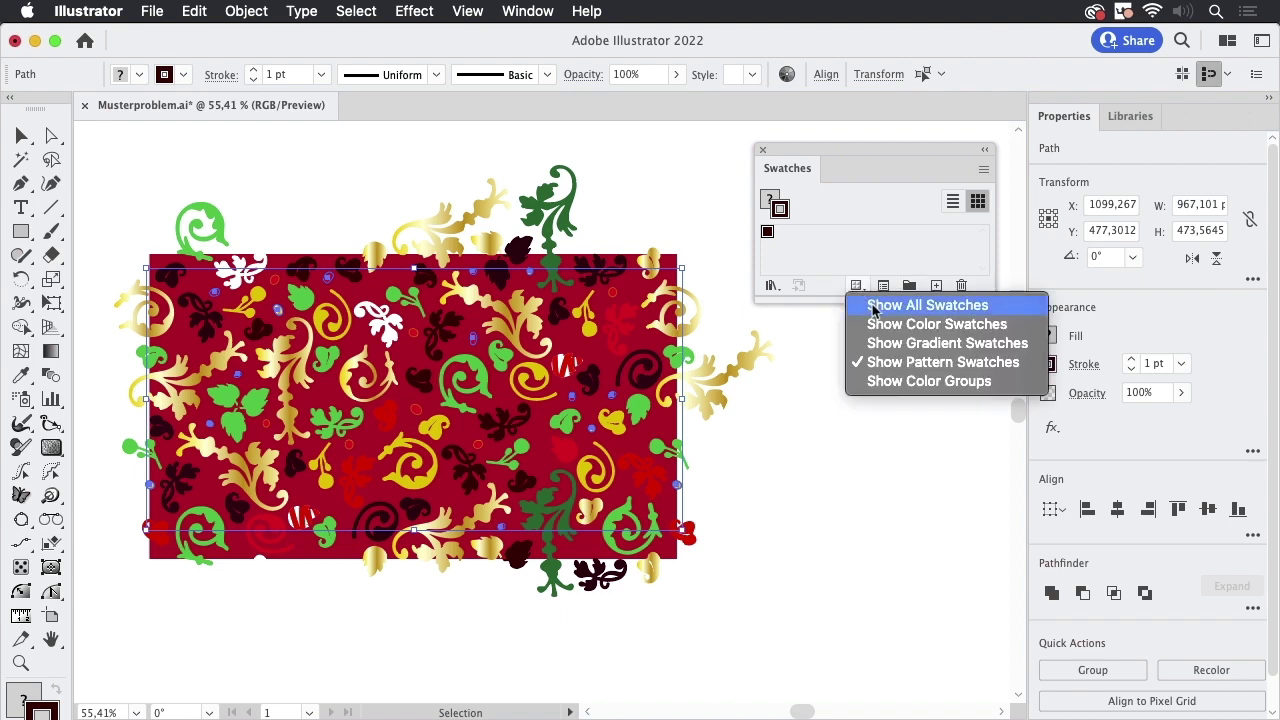
left_click(872, 304)
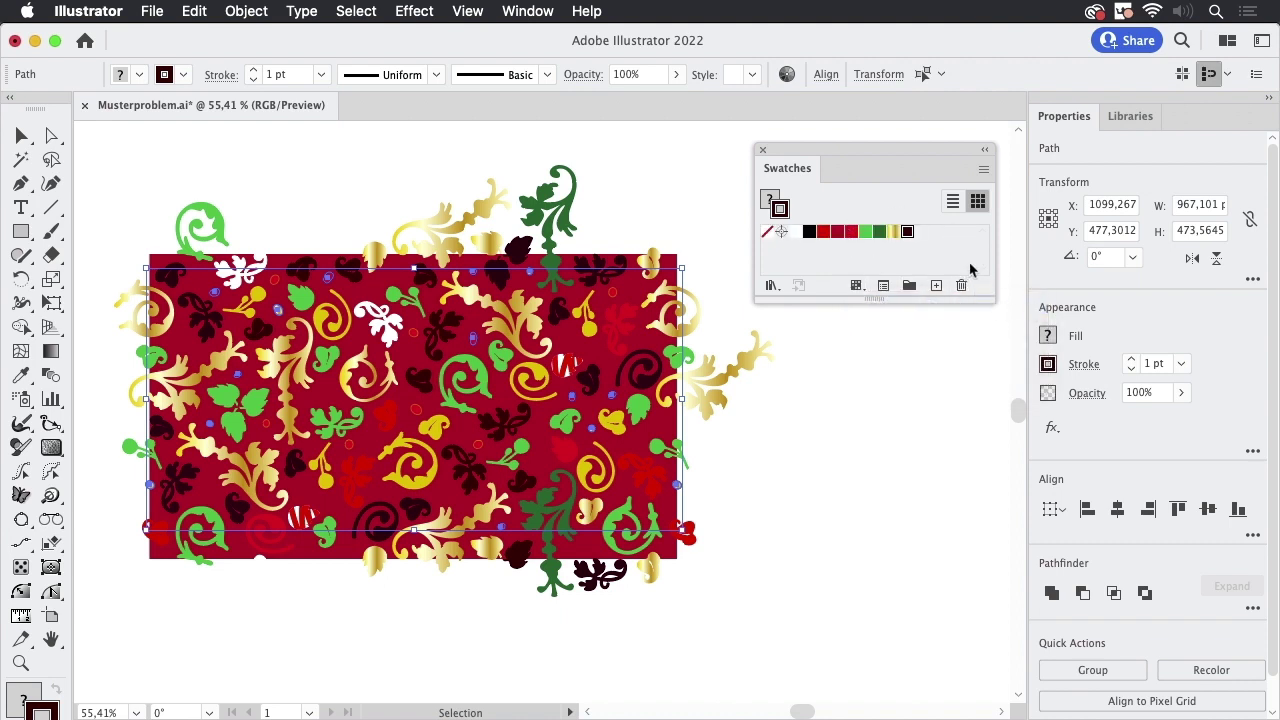
left_click(184, 78)
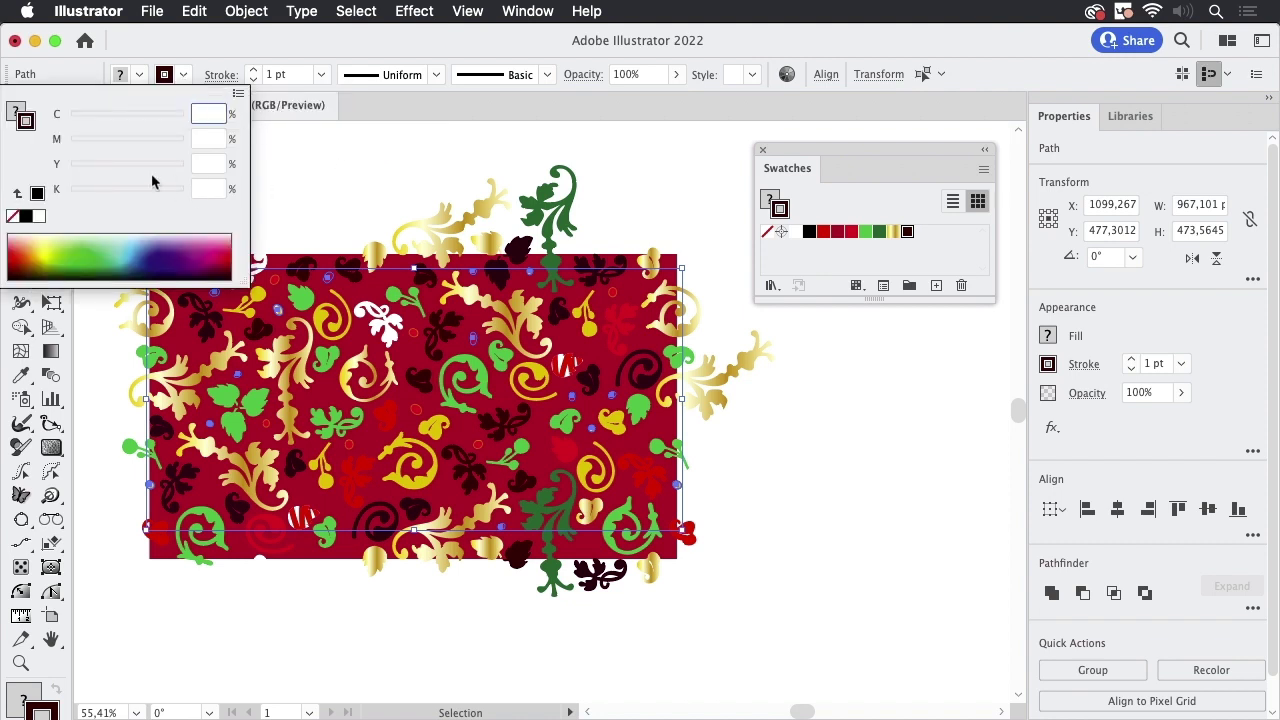
left_click(239, 95)
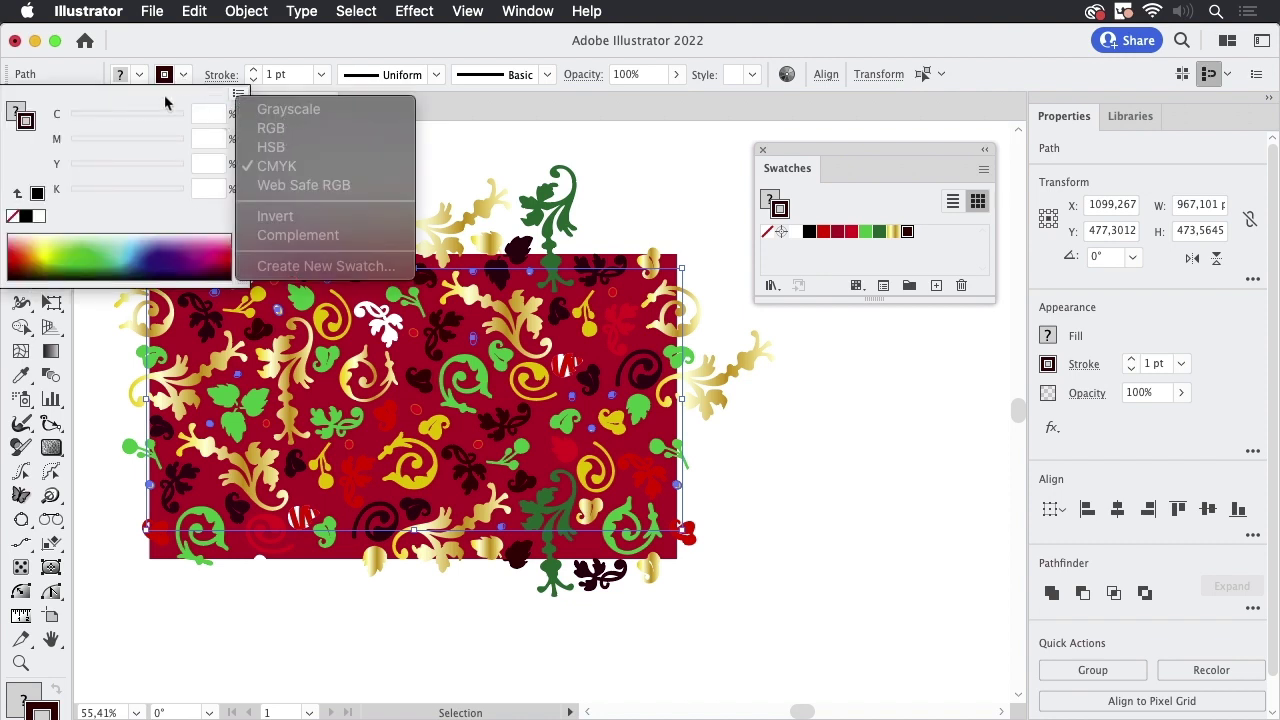
left_click(38, 195)
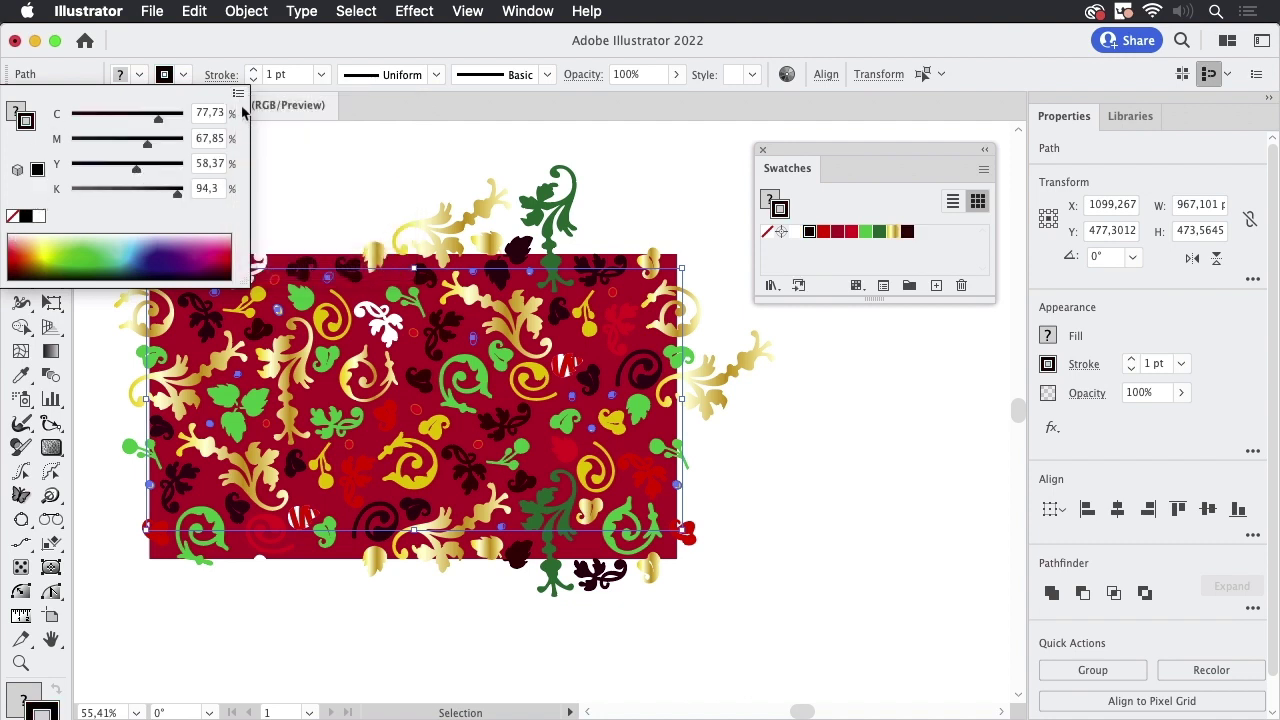
left_click(240, 94)
left_click(286, 130)
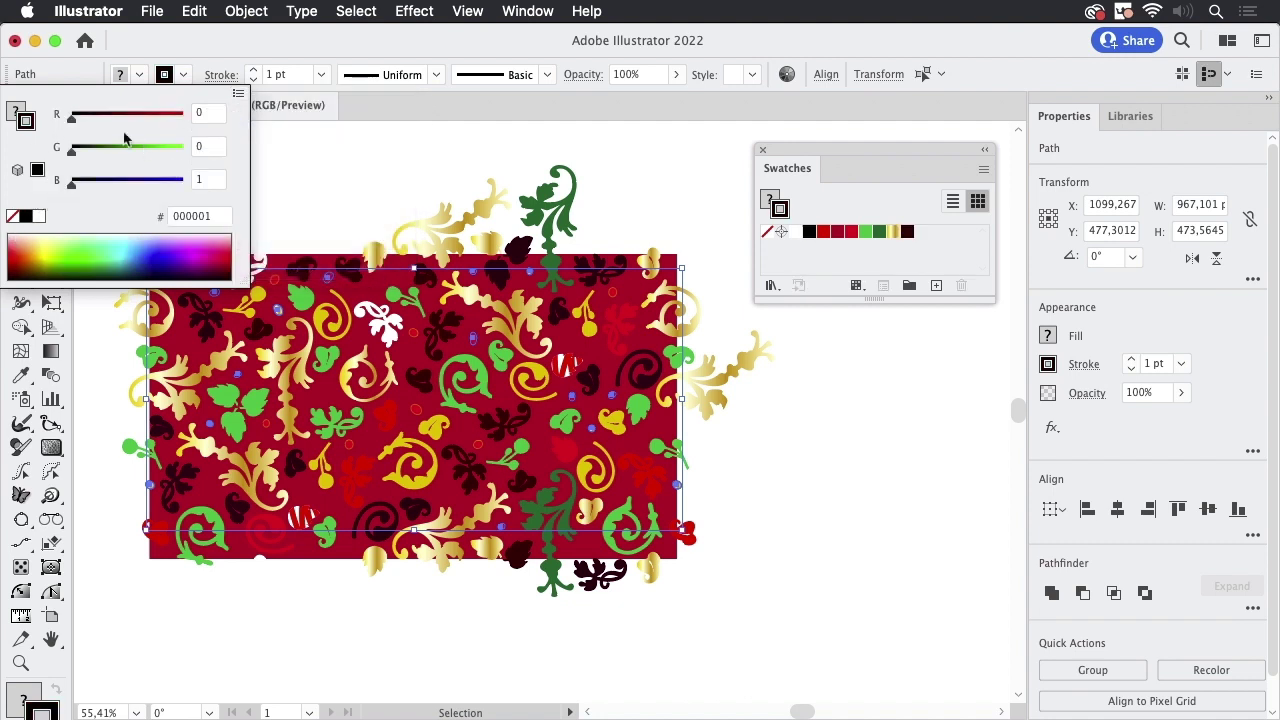
left_click_drag(76, 118, 94, 118)
left_click_drag(79, 186, 65, 185)
key("Escape")
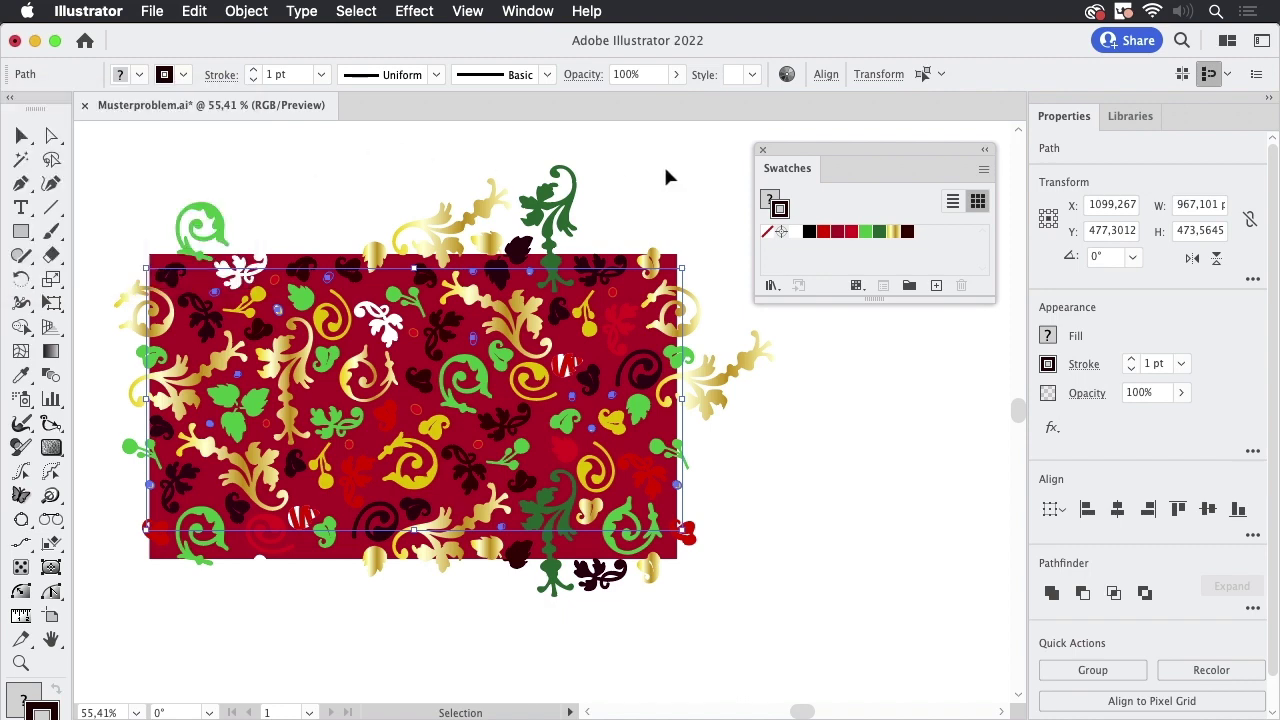
Deselect, select all the artwork with Cmd+A and drag it onto Swatches.
left_click(666, 171)
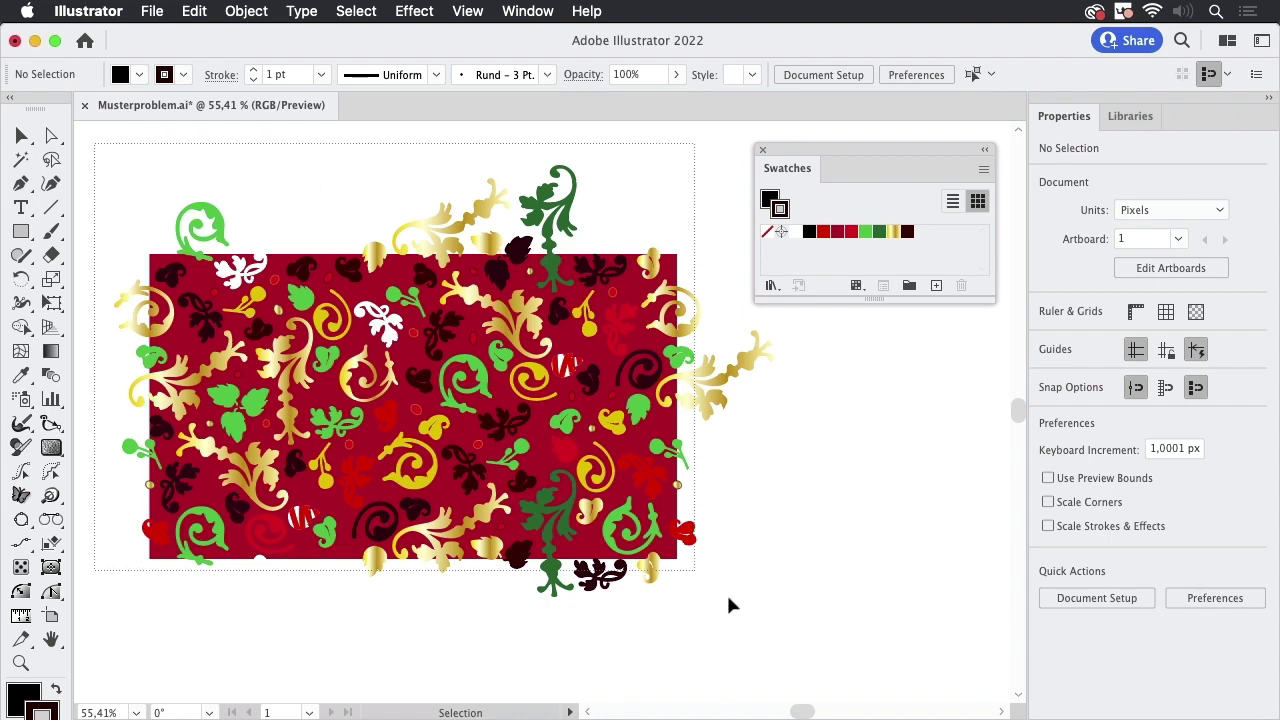
key("super+a")
left_click_drag(672, 328, 894, 264)
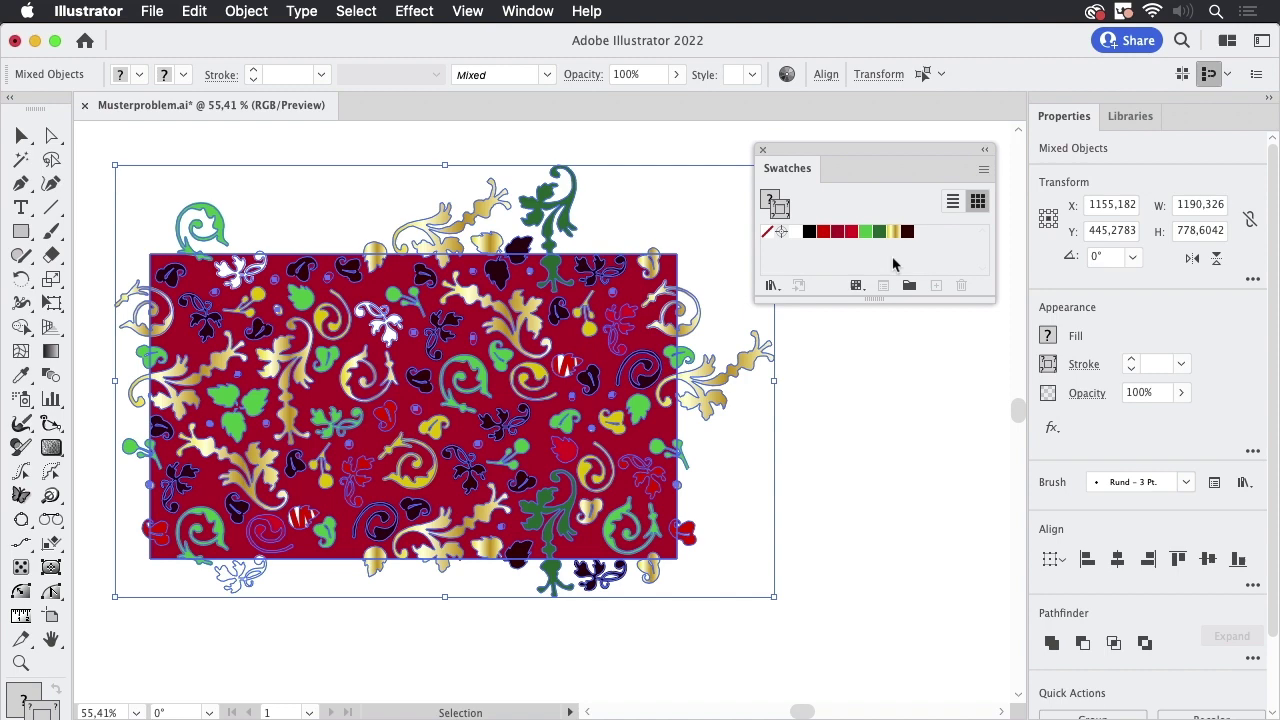
Check whole-document Document Info showing 7 pattern objects, then move Swatches right.
left_click(892, 426)
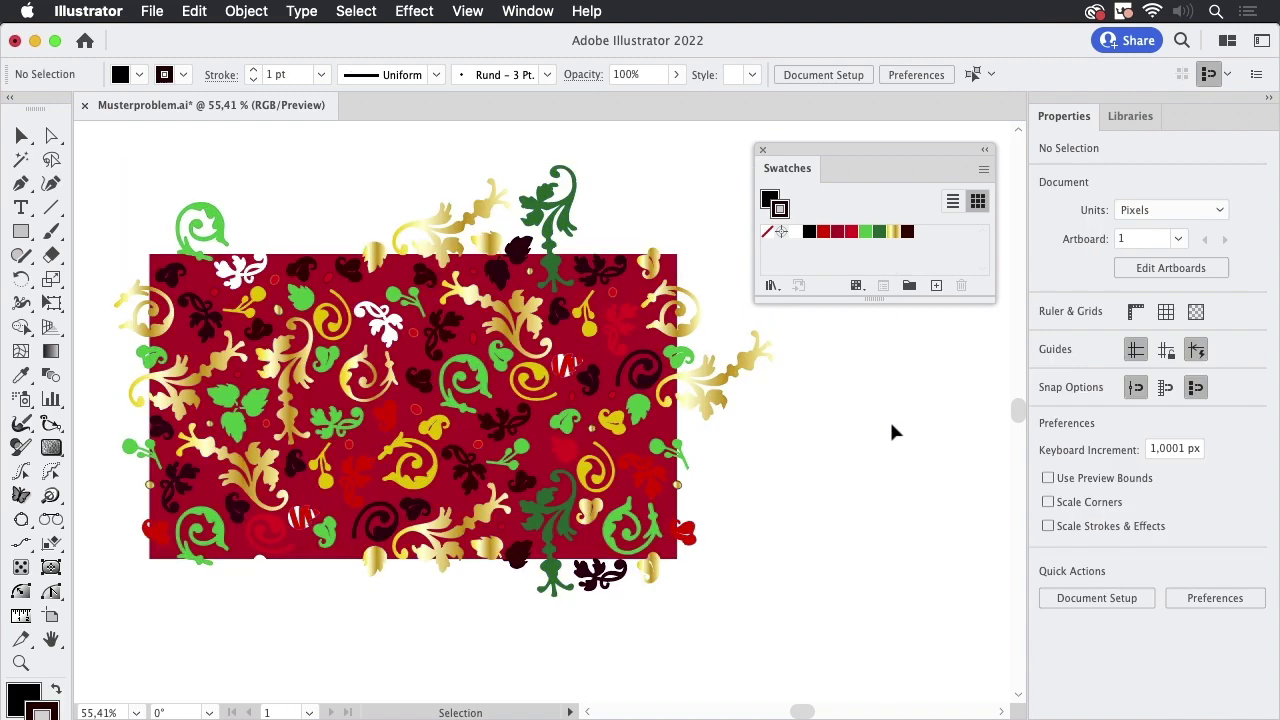
left_click(528, 14)
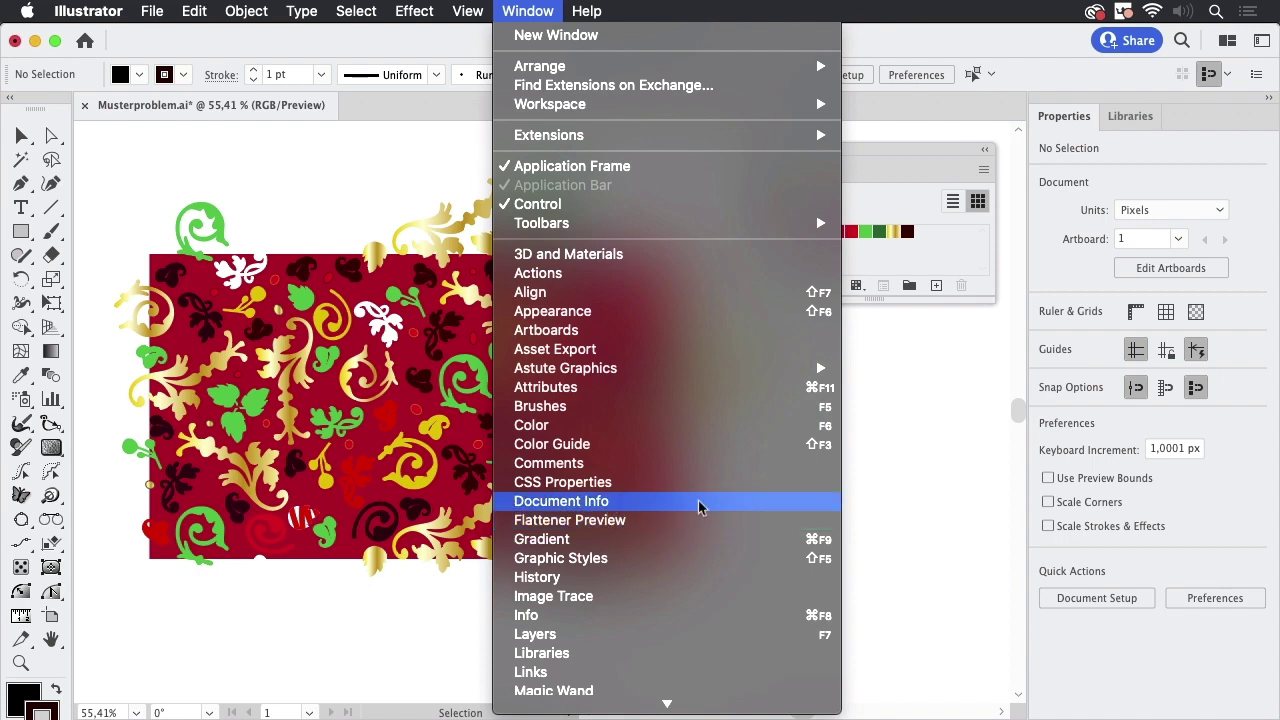
left_click(727, 501)
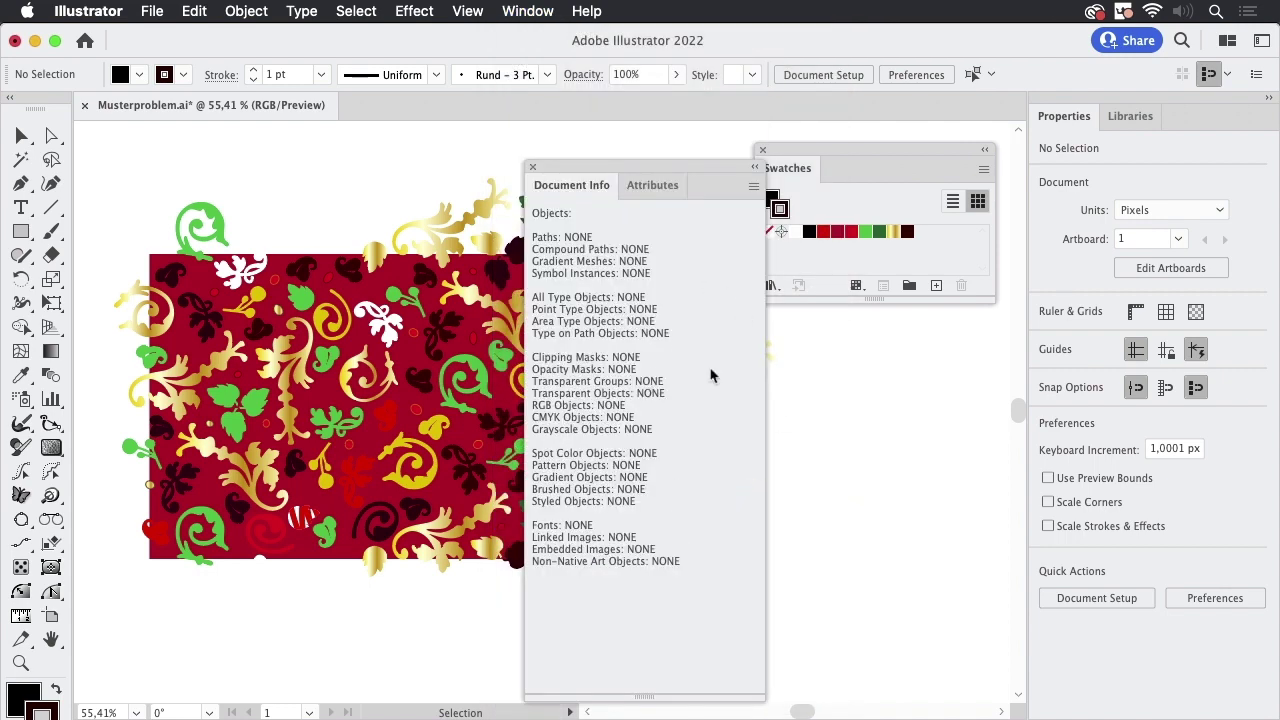
left_click(754, 187)
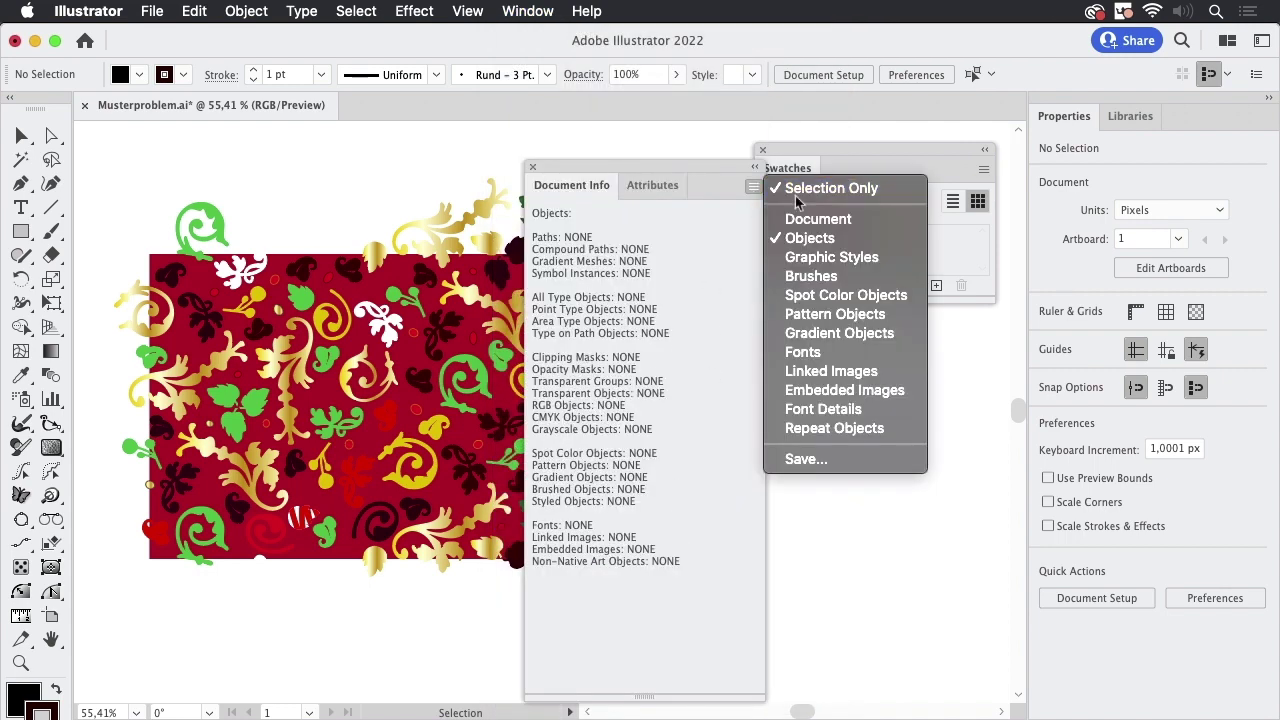
left_click(796, 195)
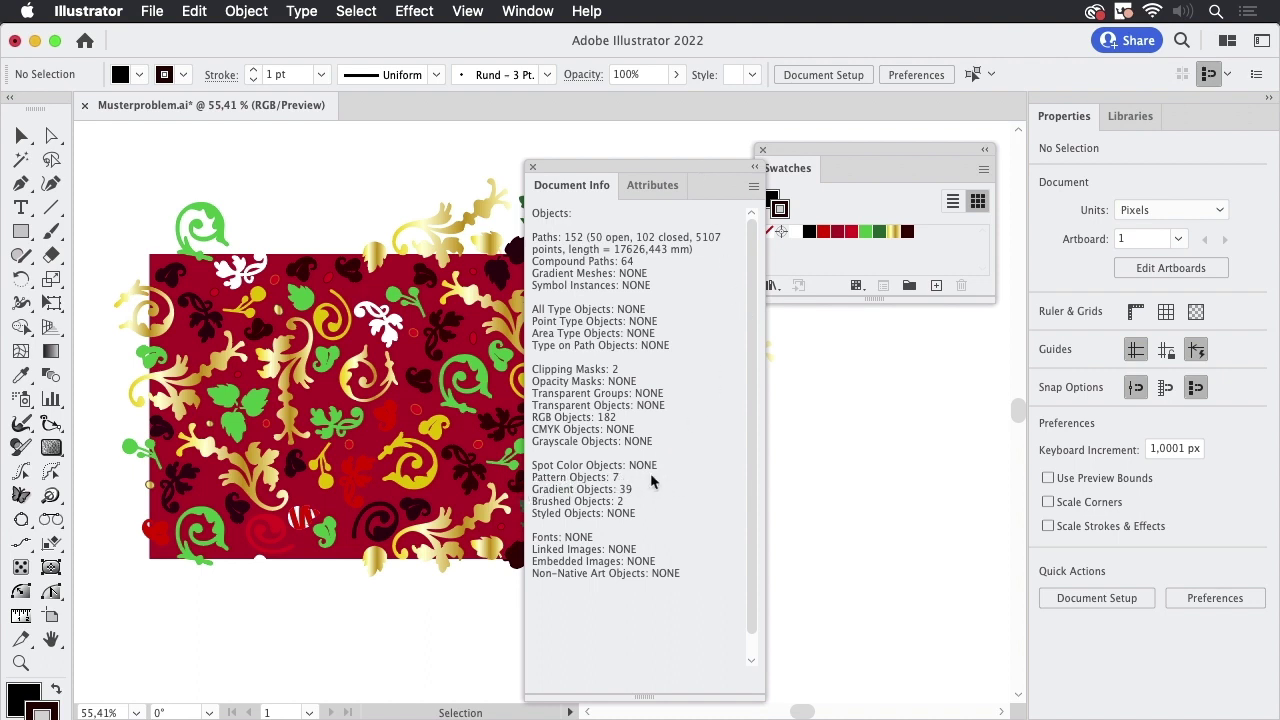
left_click(534, 168)
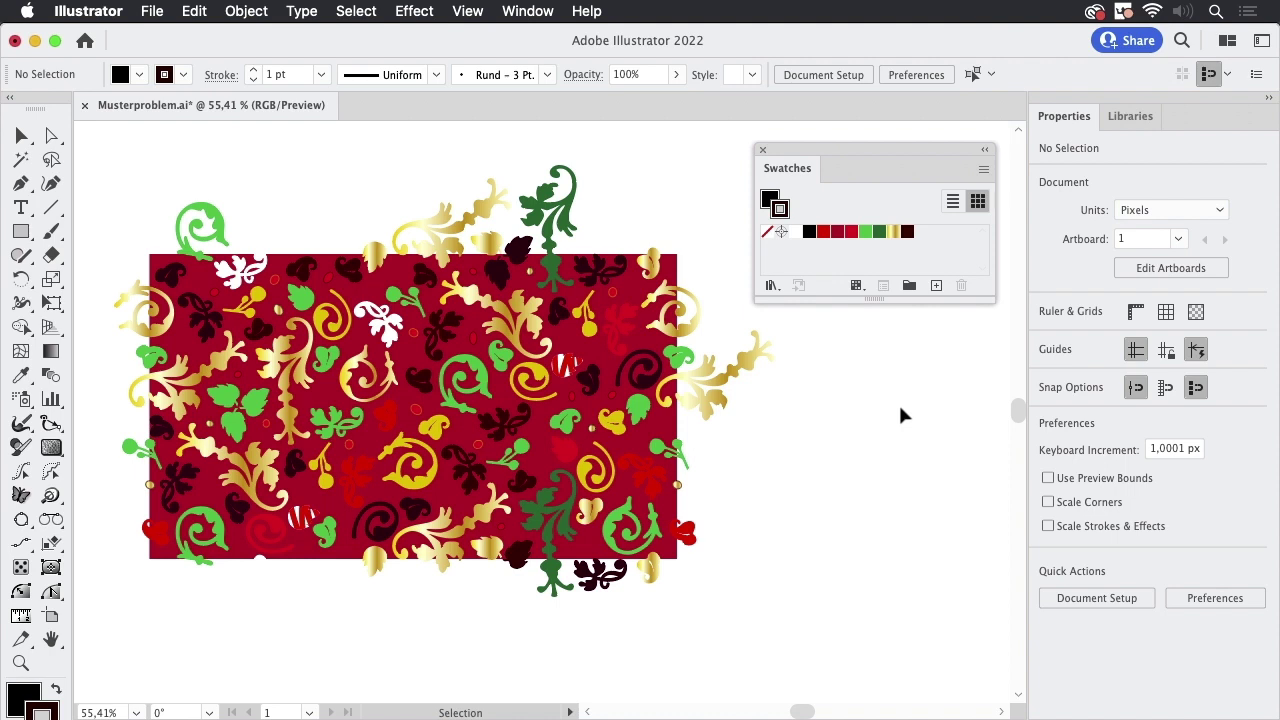
left_click_drag(797, 152, 933, 146)
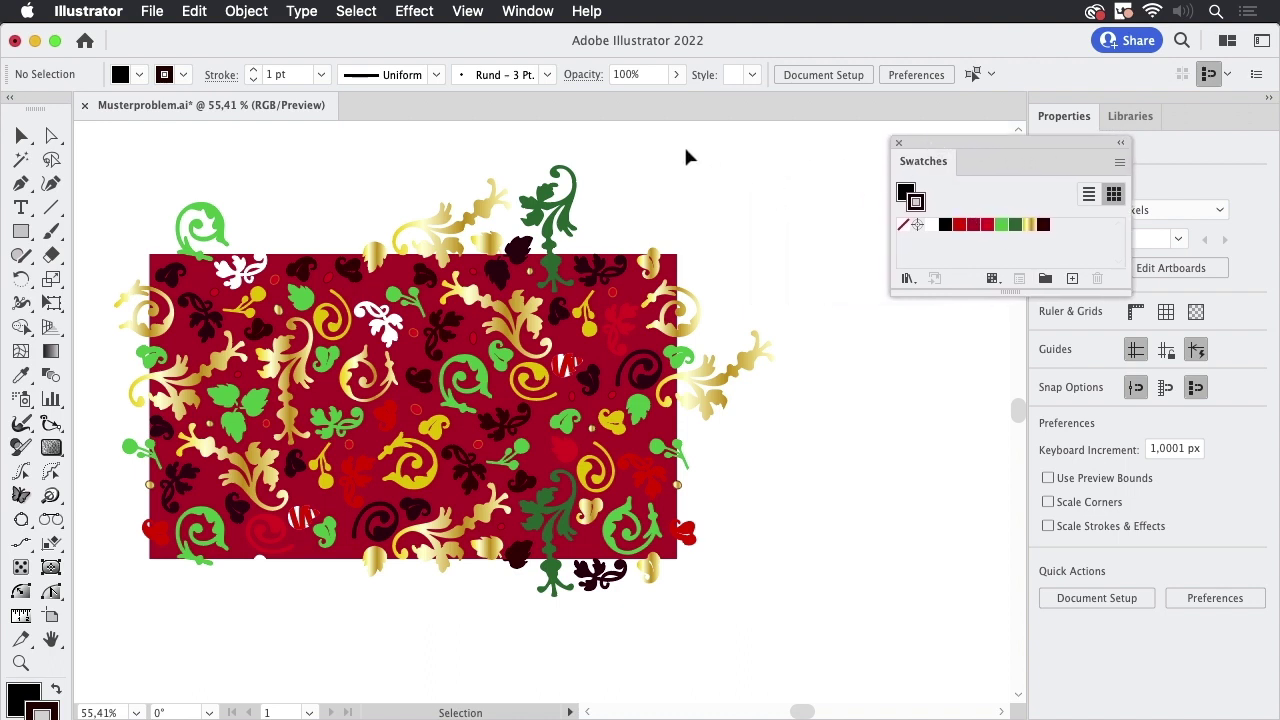
Open the Astute Graphics FindReplace Art panel and move it off the swatches.
left_click(537, 14)
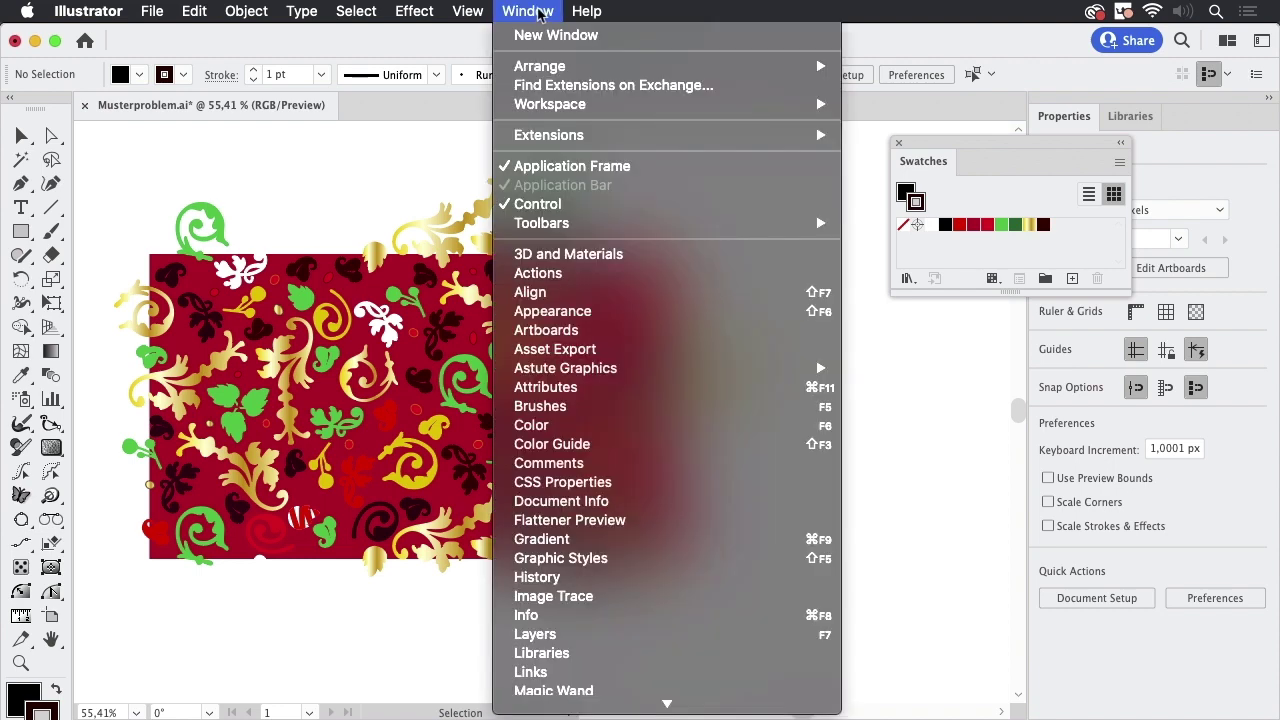
mouse_move(565, 376)
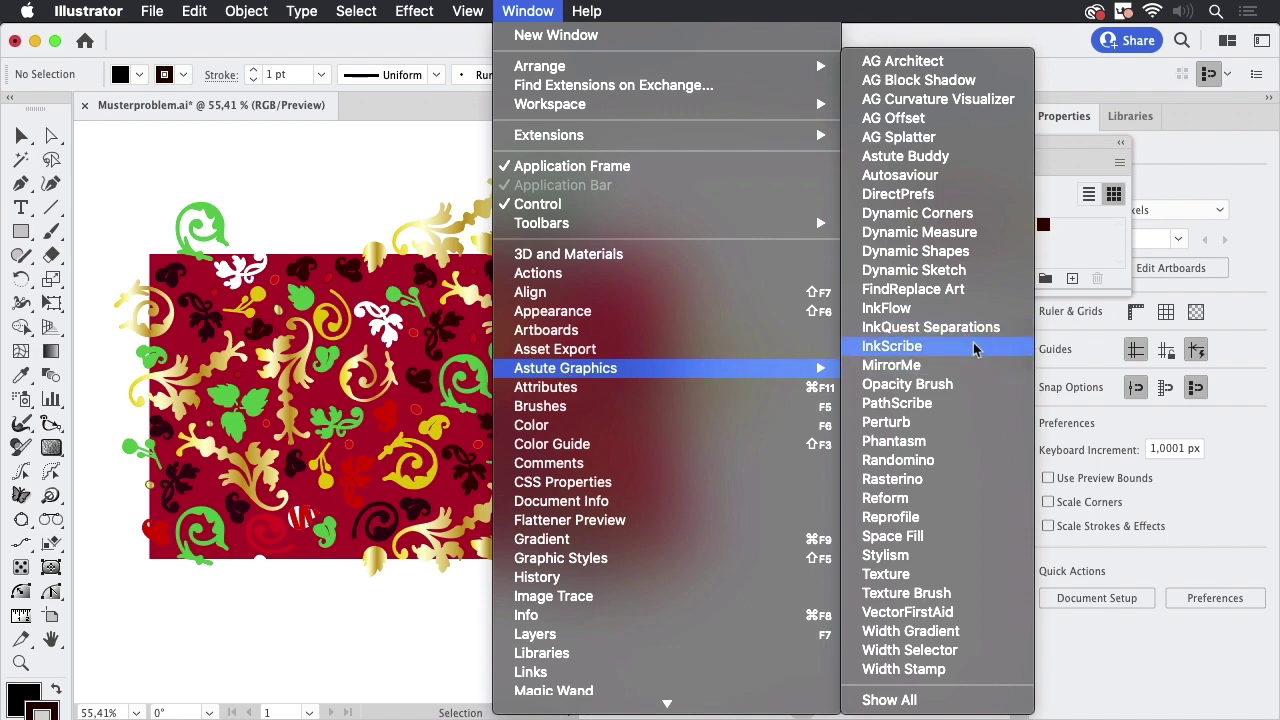
left_click(958, 292)
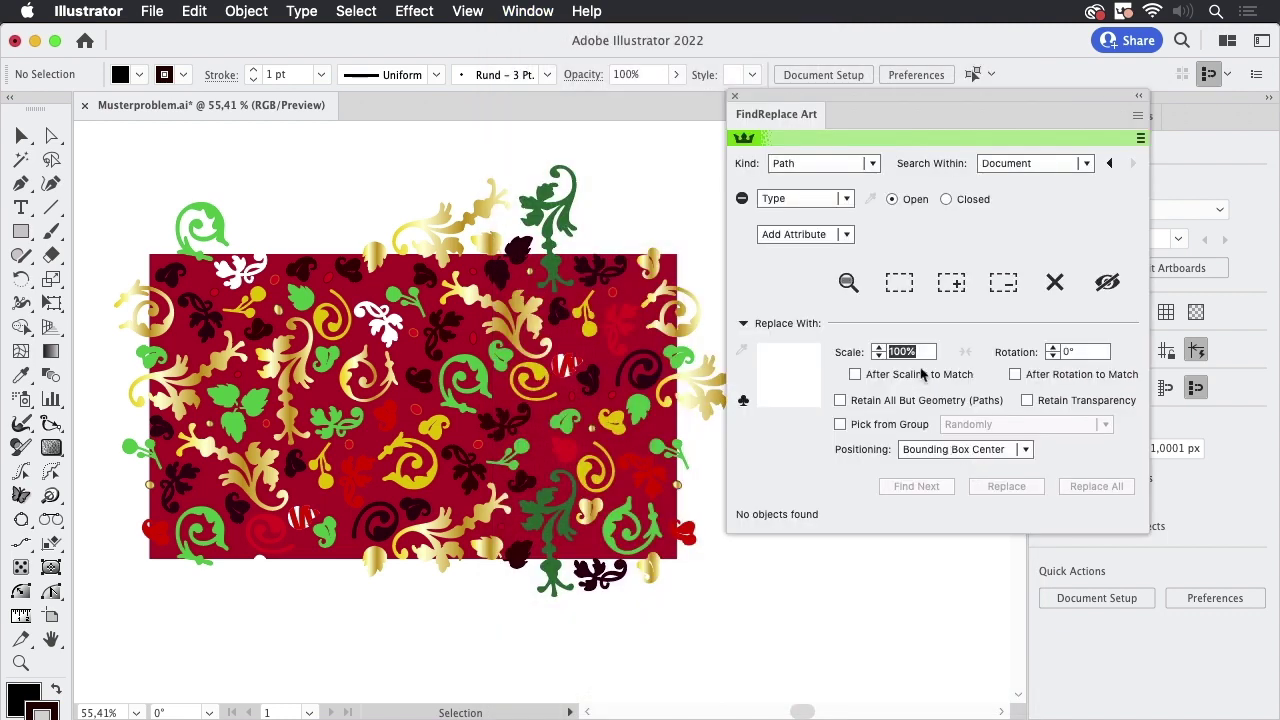
left_click_drag(872, 130, 845, 197)
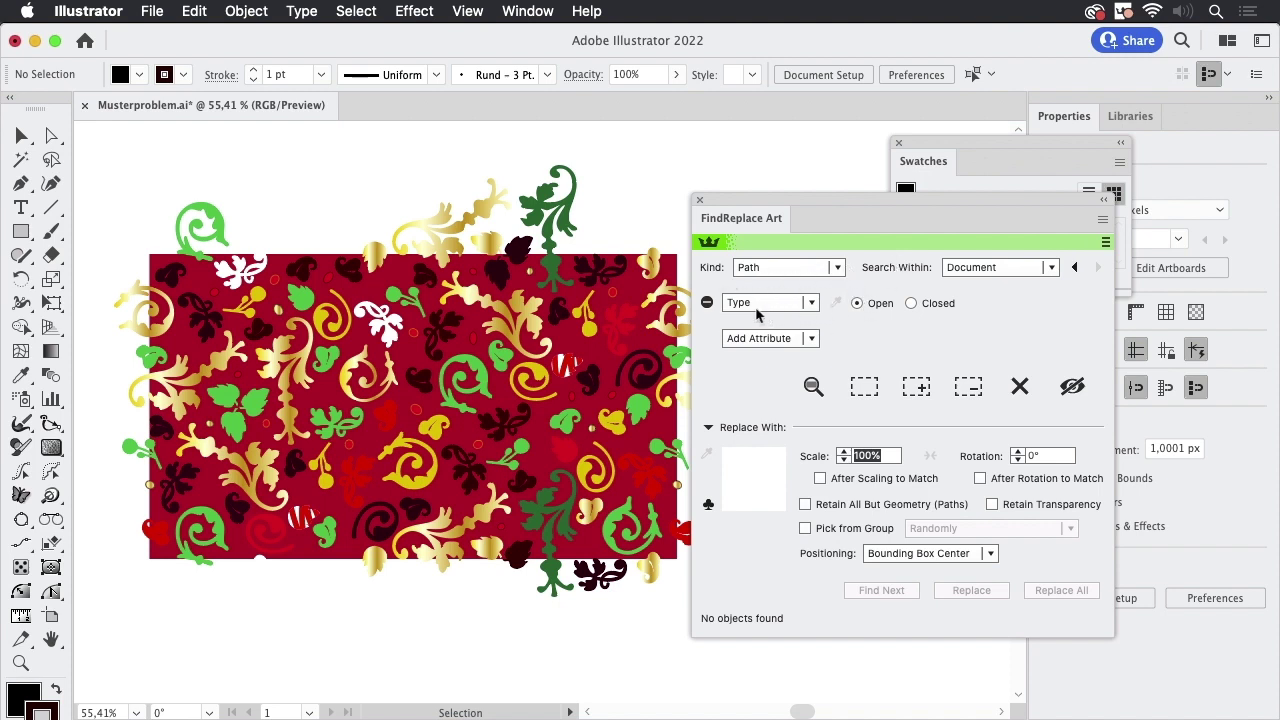
Set FindReplace Art to search paths by Stroke with the Pattern stroke type.
left_click(812, 303)
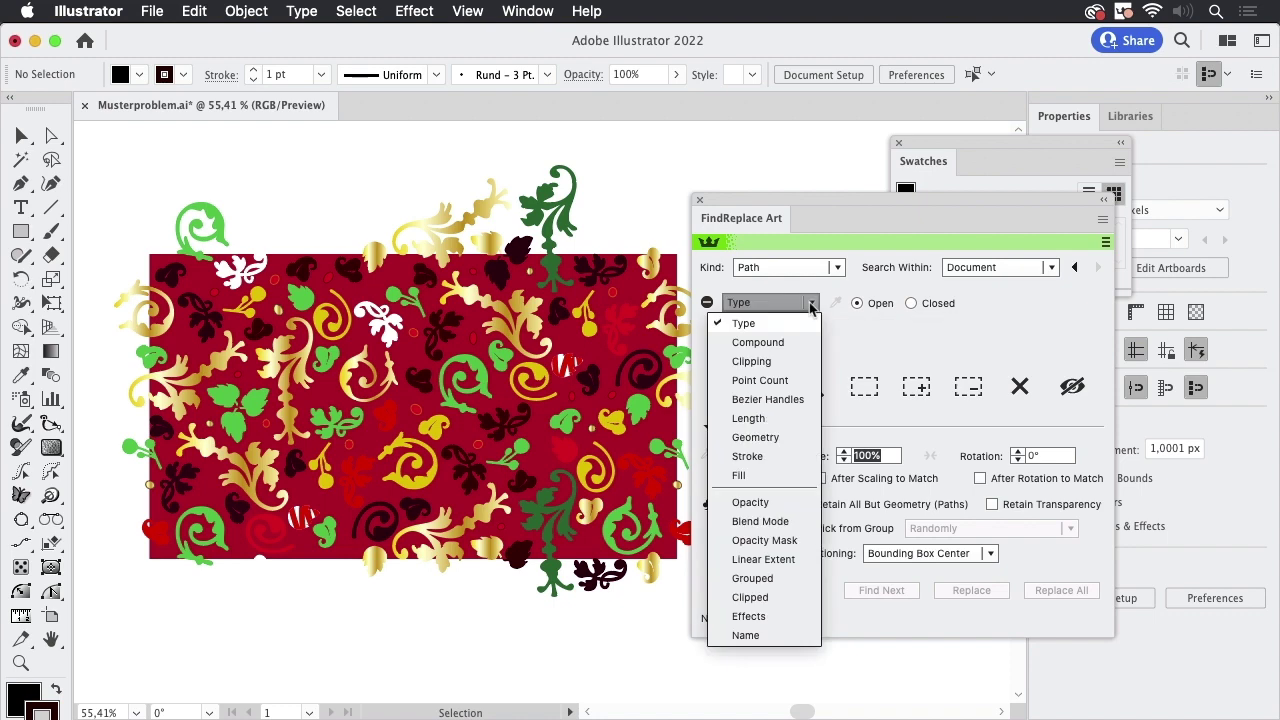
left_click(750, 457)
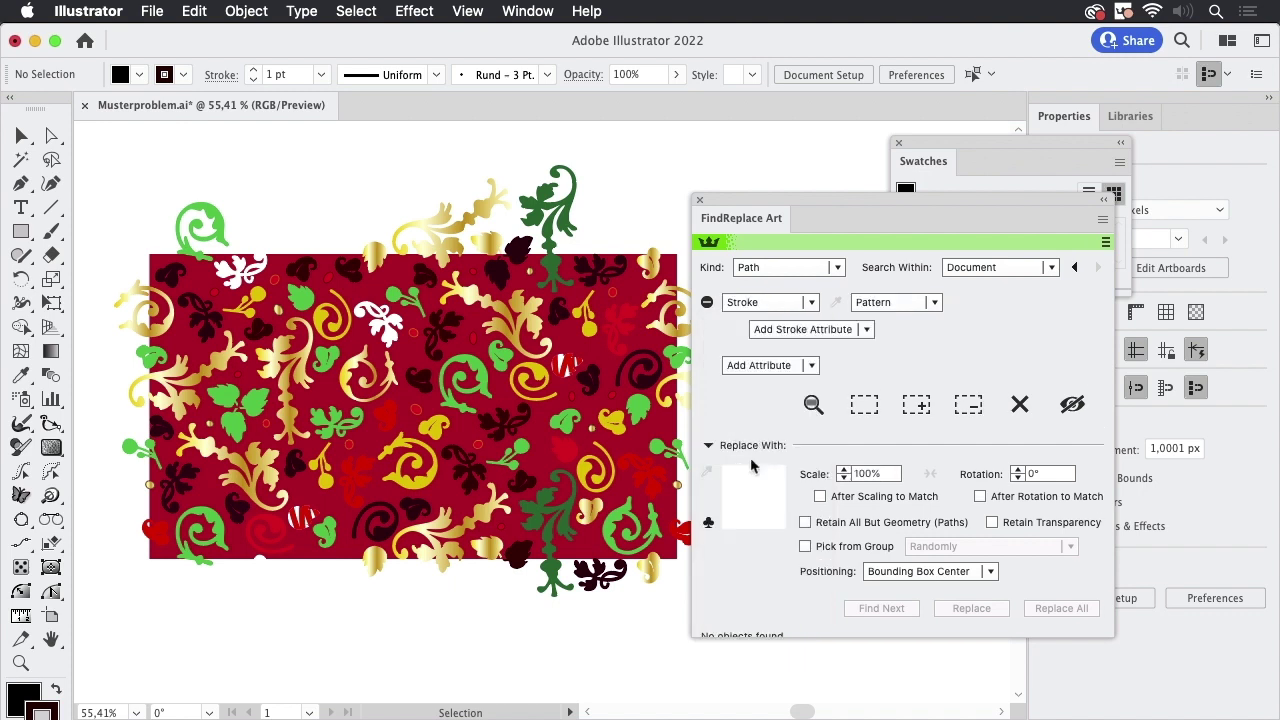
left_click(914, 304)
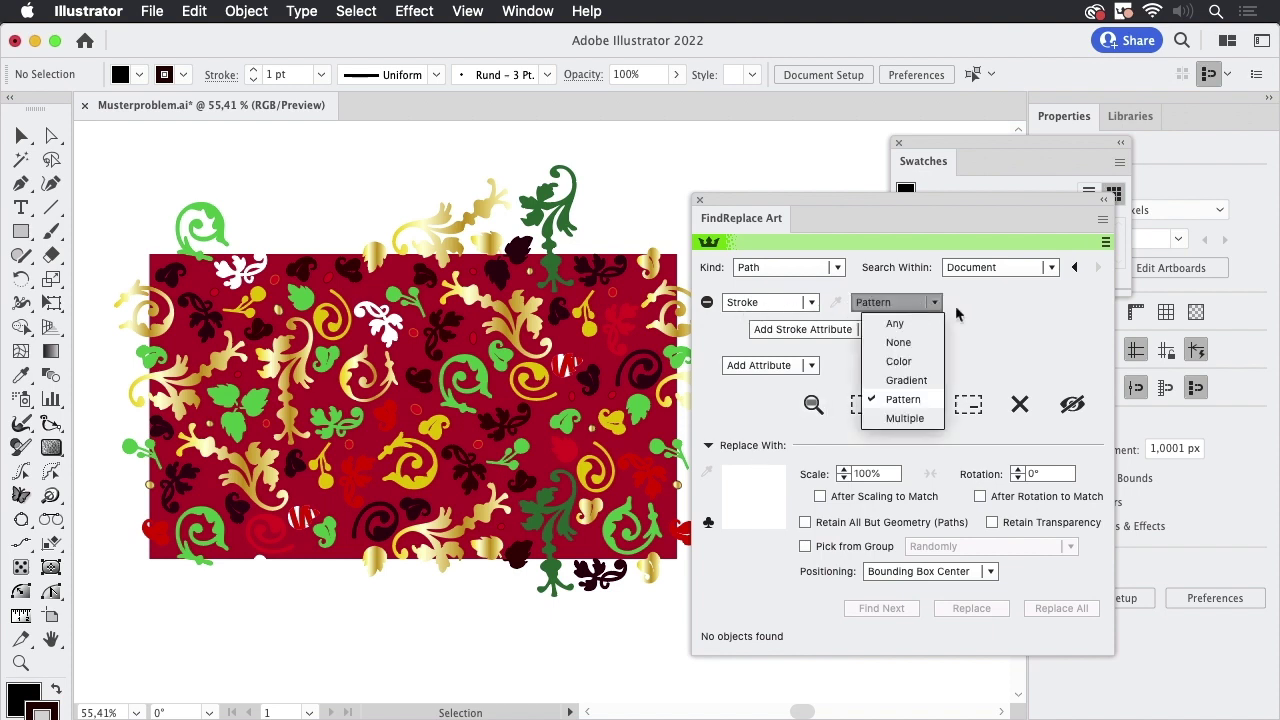
left_click(920, 403)
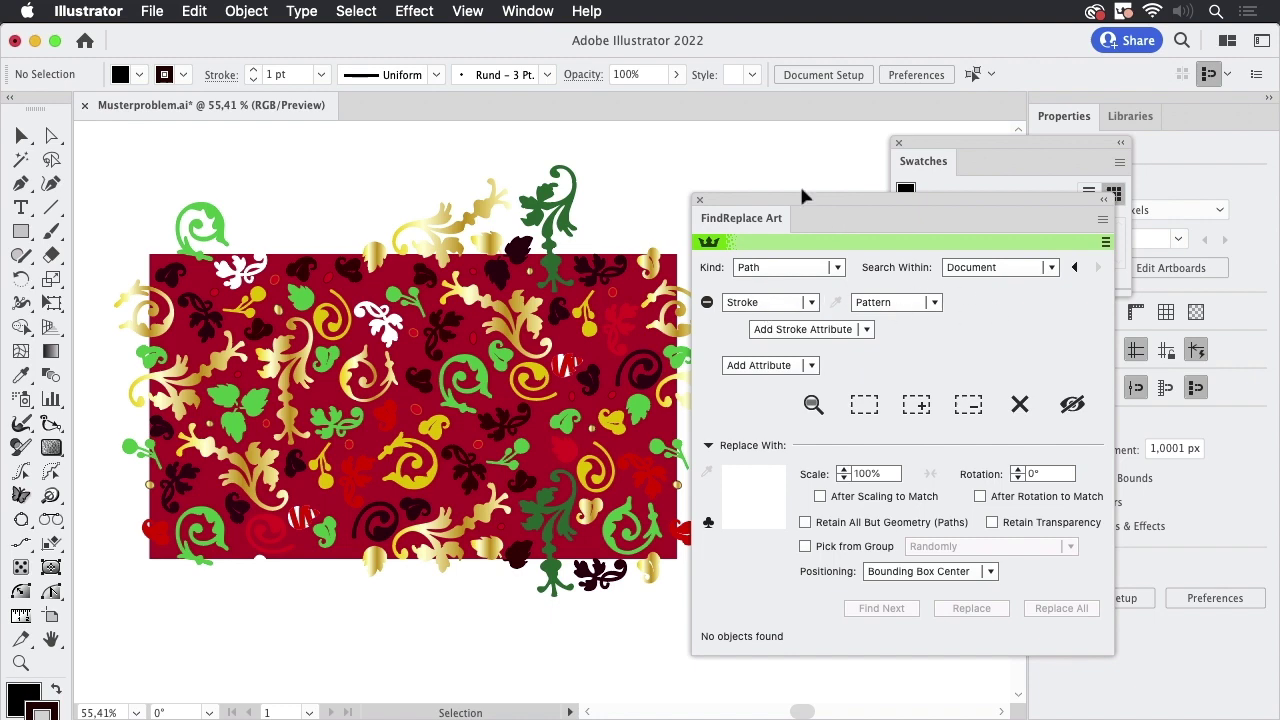
left_click_drag(787, 201, 831, 180)
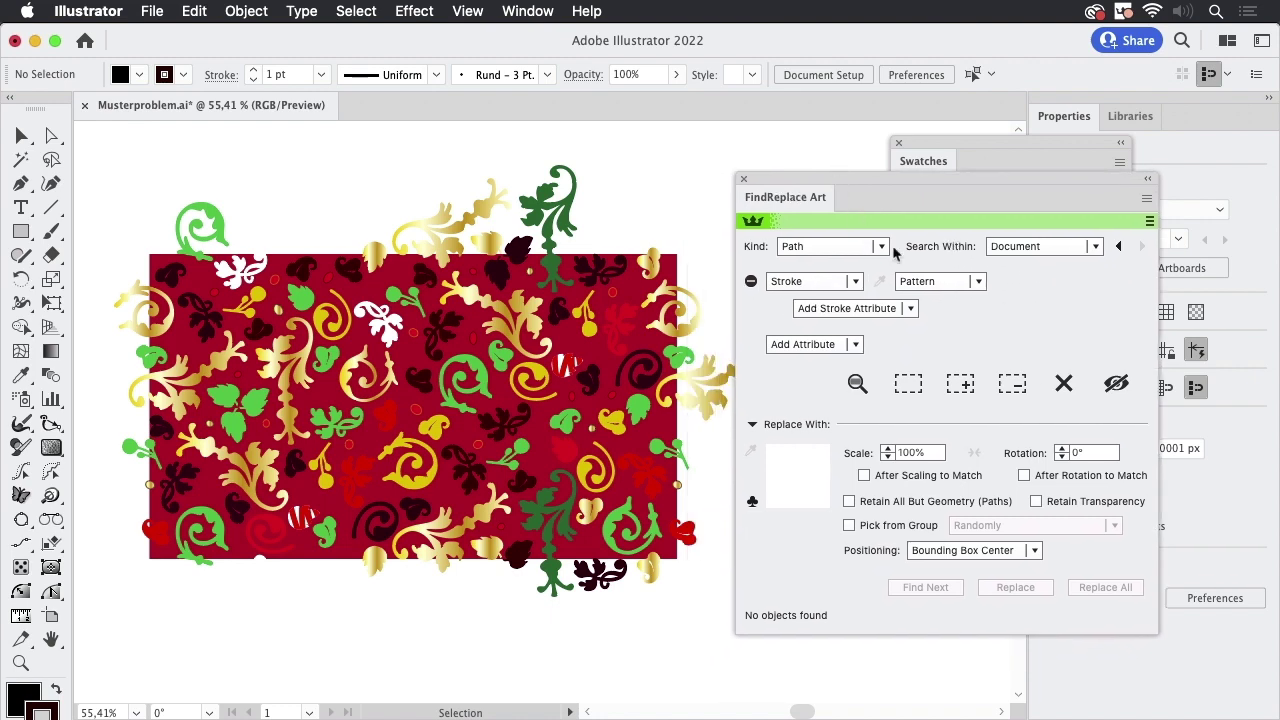
Select the 7 pattern-stroked paths and give them the green 39B54A stroke swatch.
left_click(909, 386)
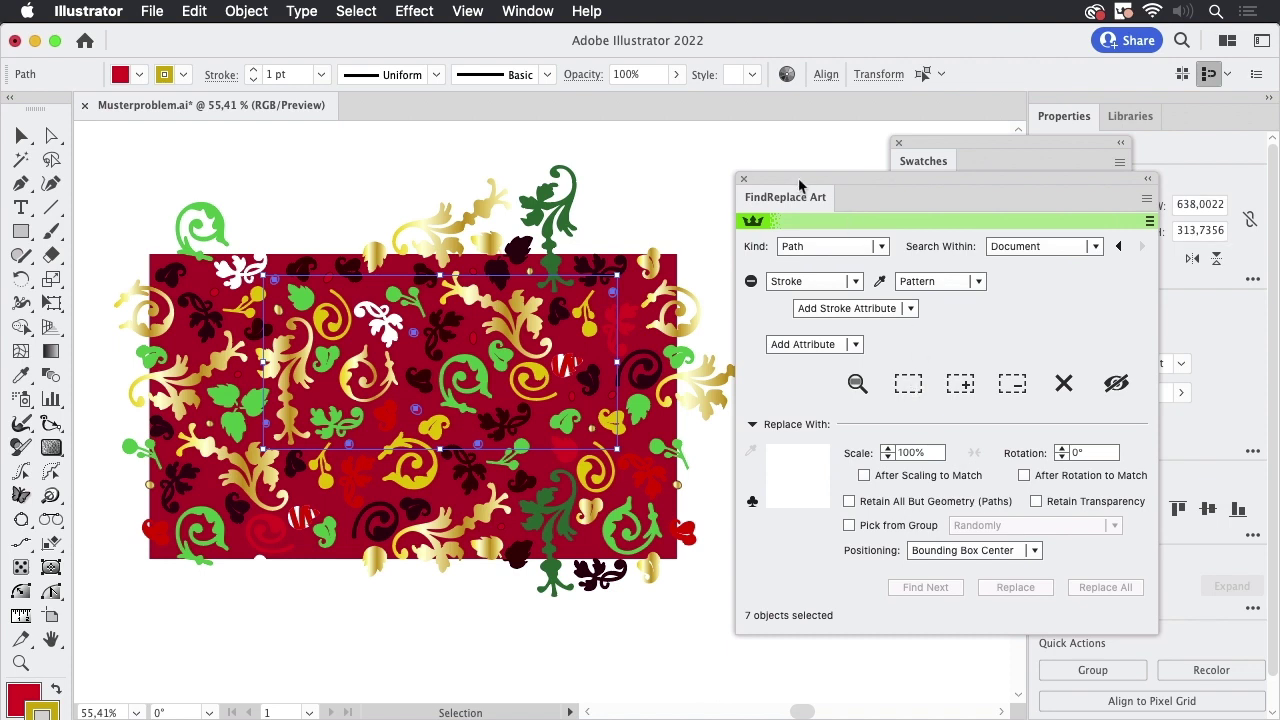
left_click(744, 179)
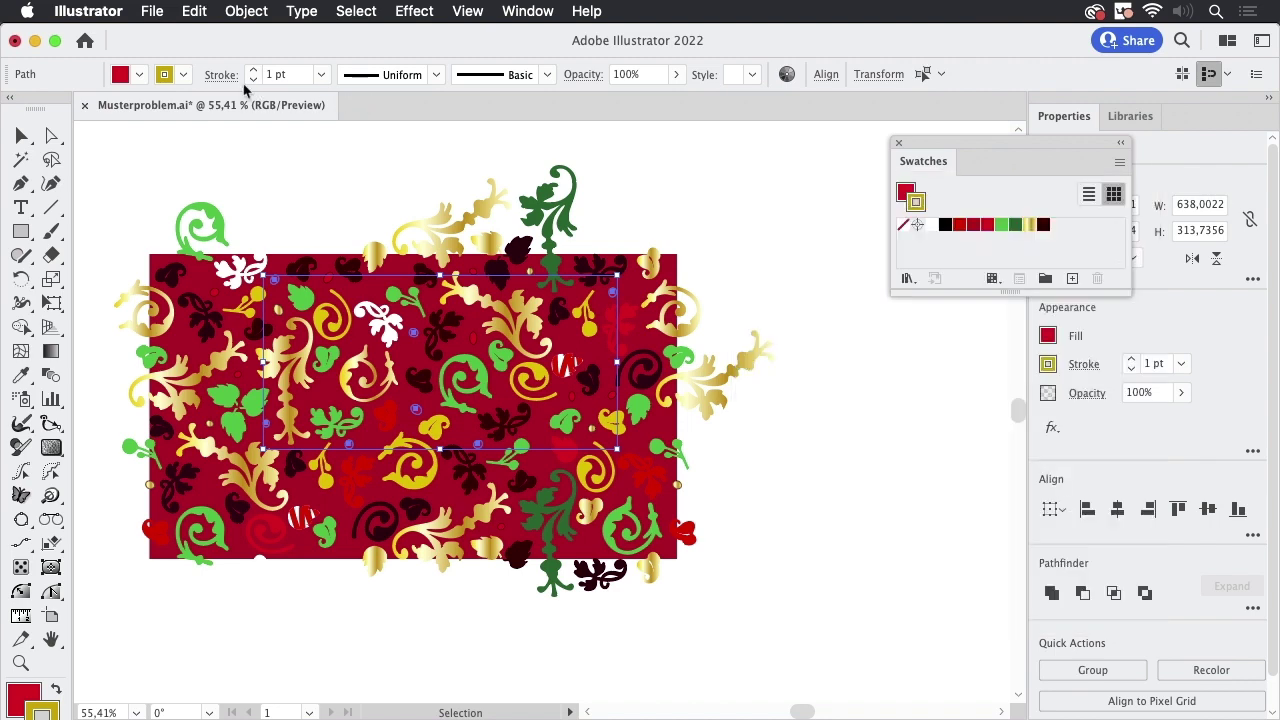
left_click(183, 76)
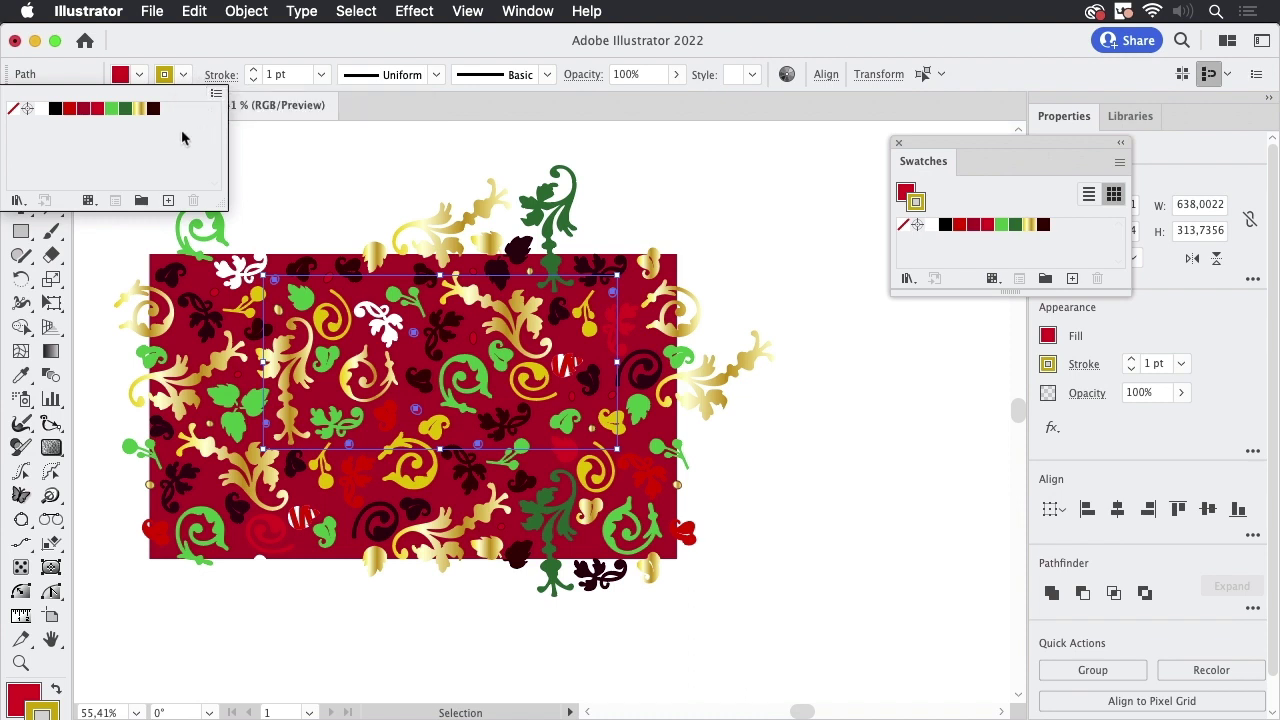
left_click(111, 108)
left_click(183, 76)
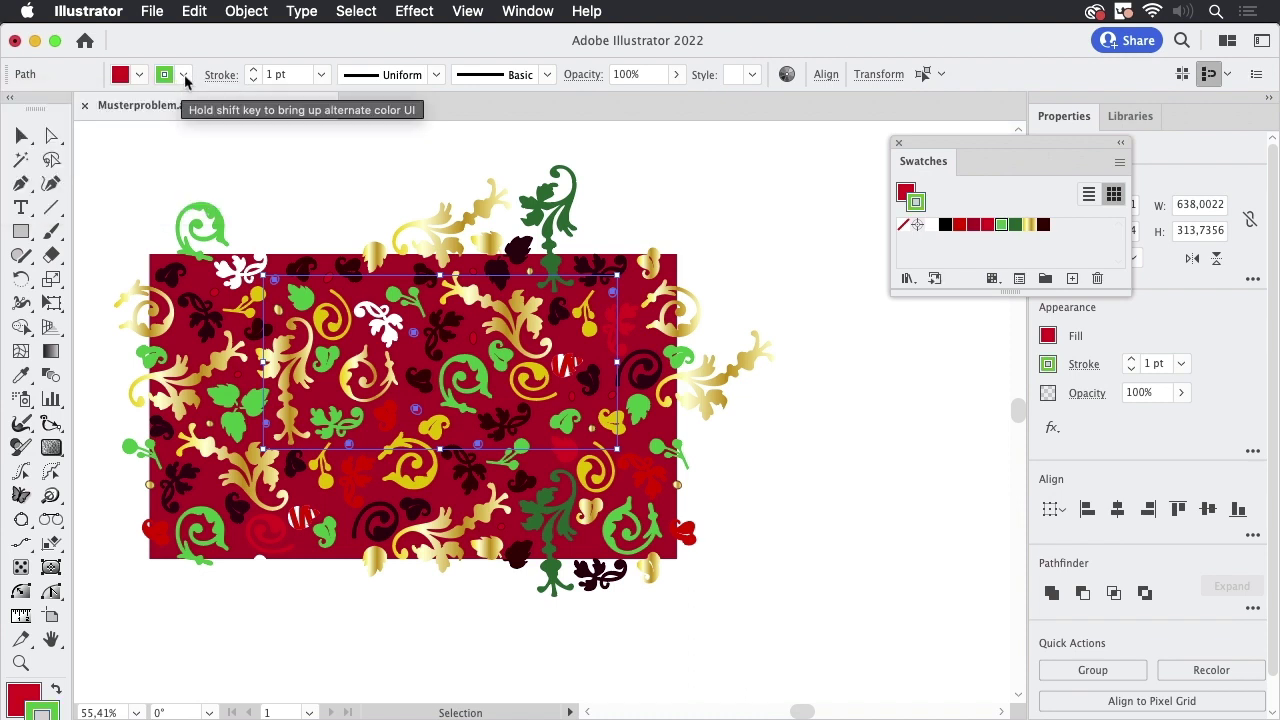
Adjust the stroke colour in the RGB mixer to gold DBB400.
left_click(183, 76, "shift")
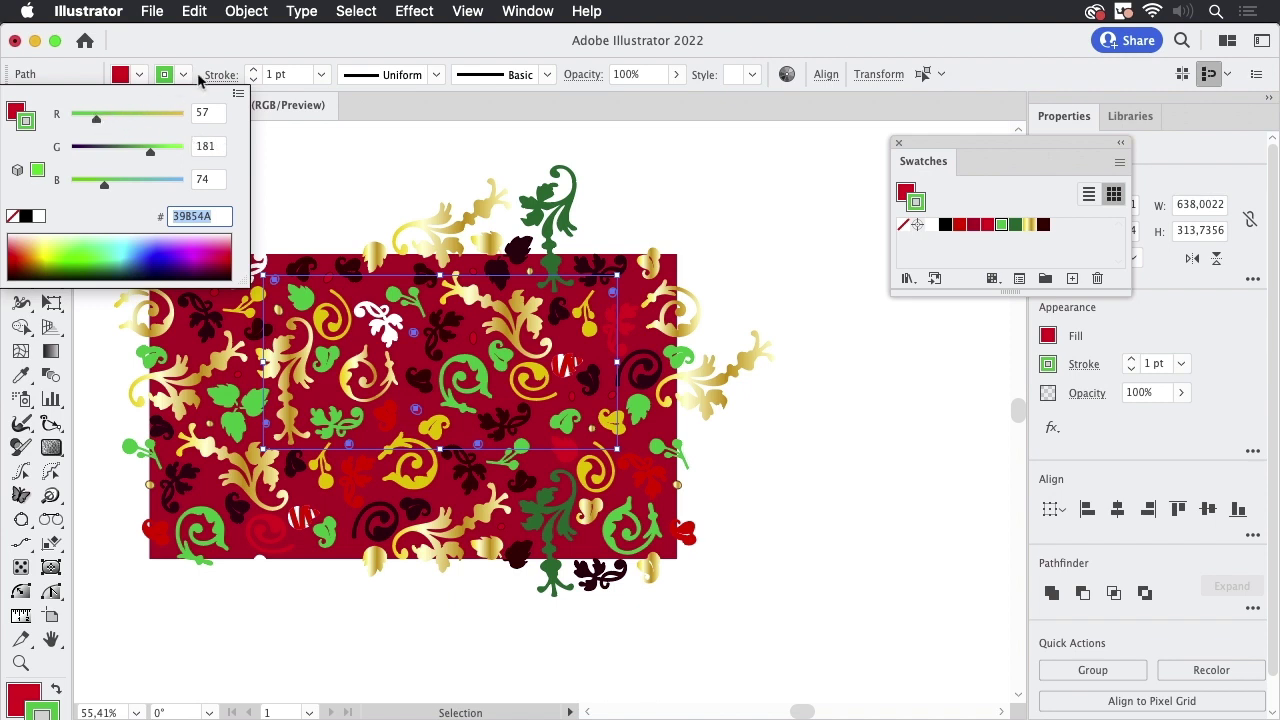
mouse_move(98, 120)
left_mouse_down()
mouse_move(185, 120)
mouse_move(71, 184)
left_mouse_up()
mouse_move(186, 120)
left_mouse_down()
mouse_move(135, 156)
mouse_move(167, 122)
left_mouse_up()
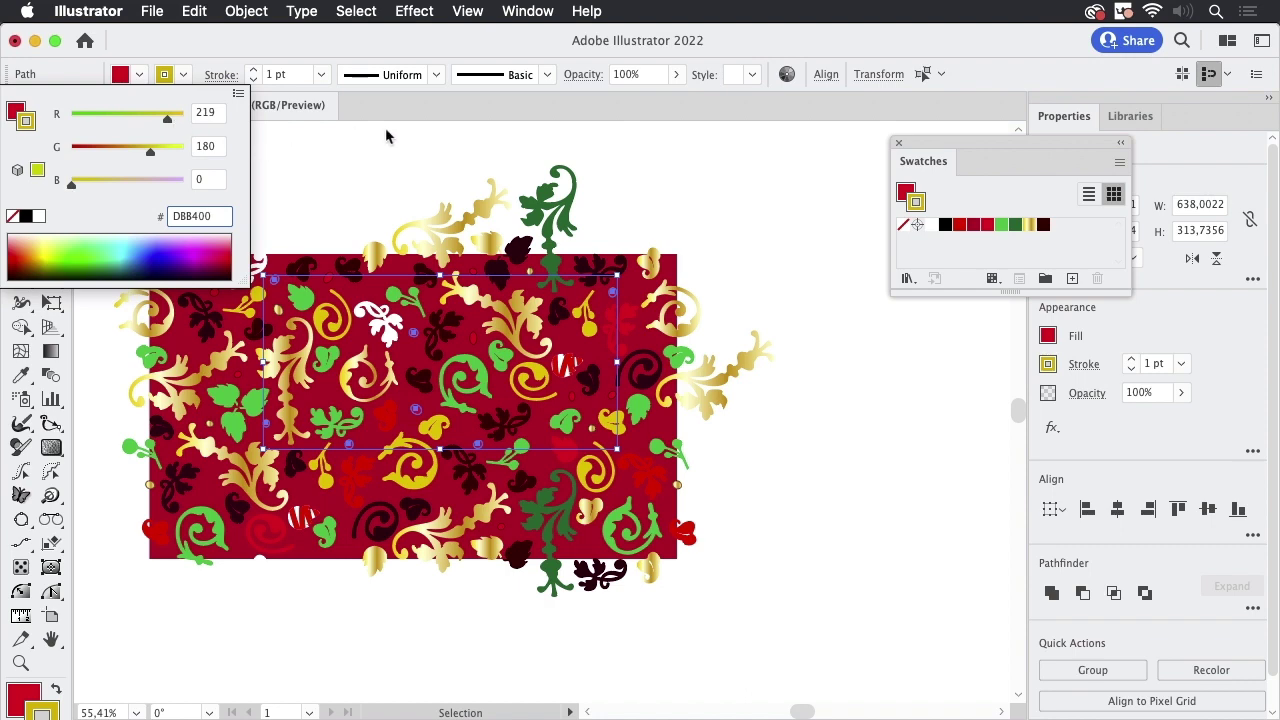
left_click(530, 56)
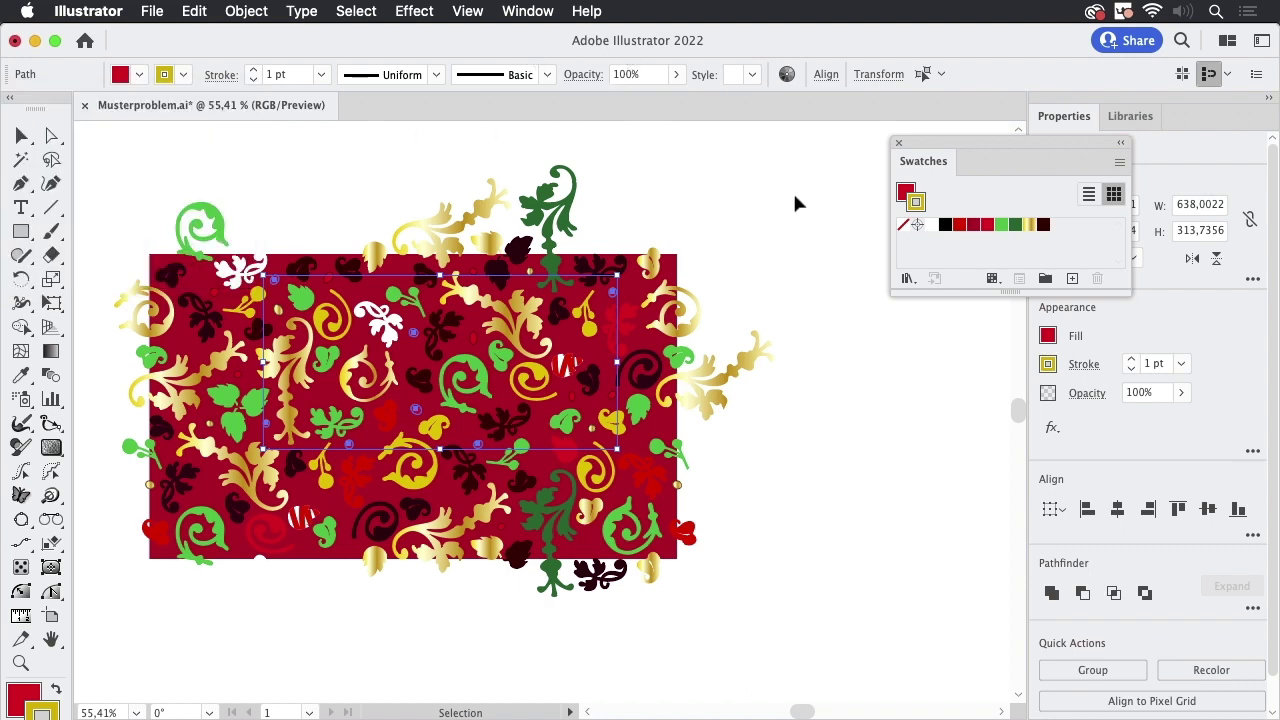
Deselect and confirm in Document Info that Pattern Objects reads NONE.
left_click(708, 180)
left_click(528, 11)
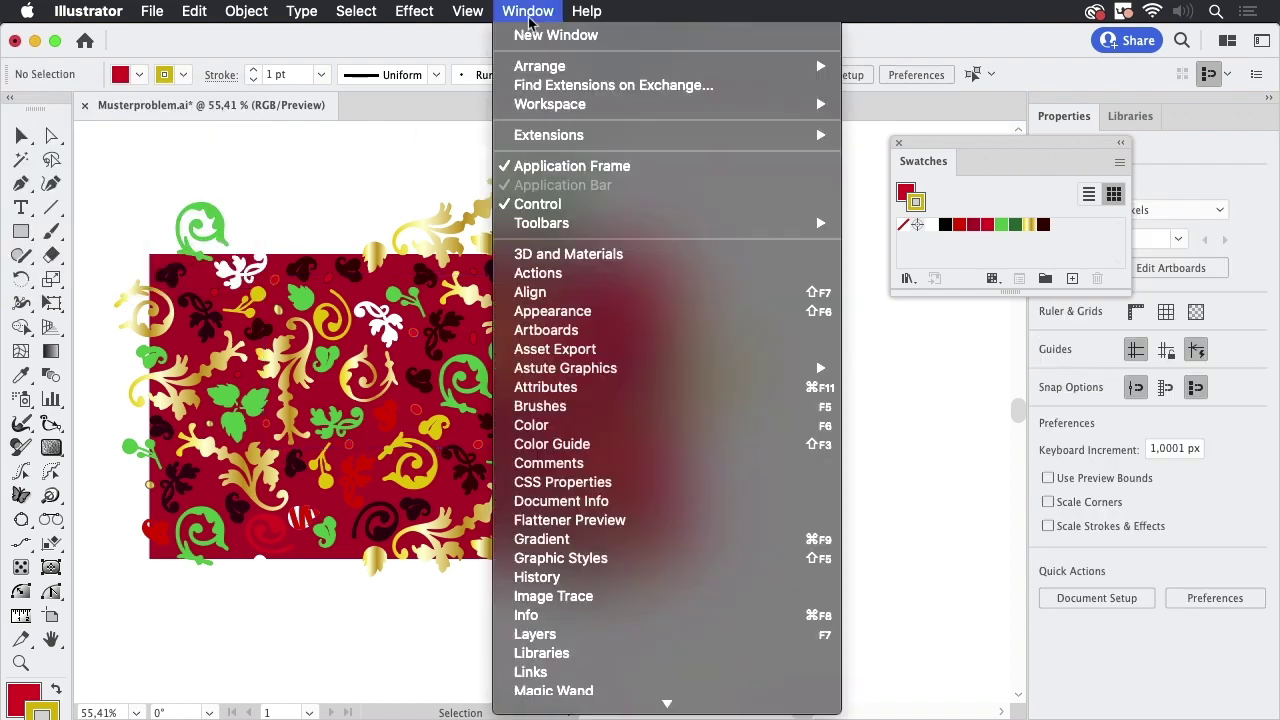
left_click(654, 503)
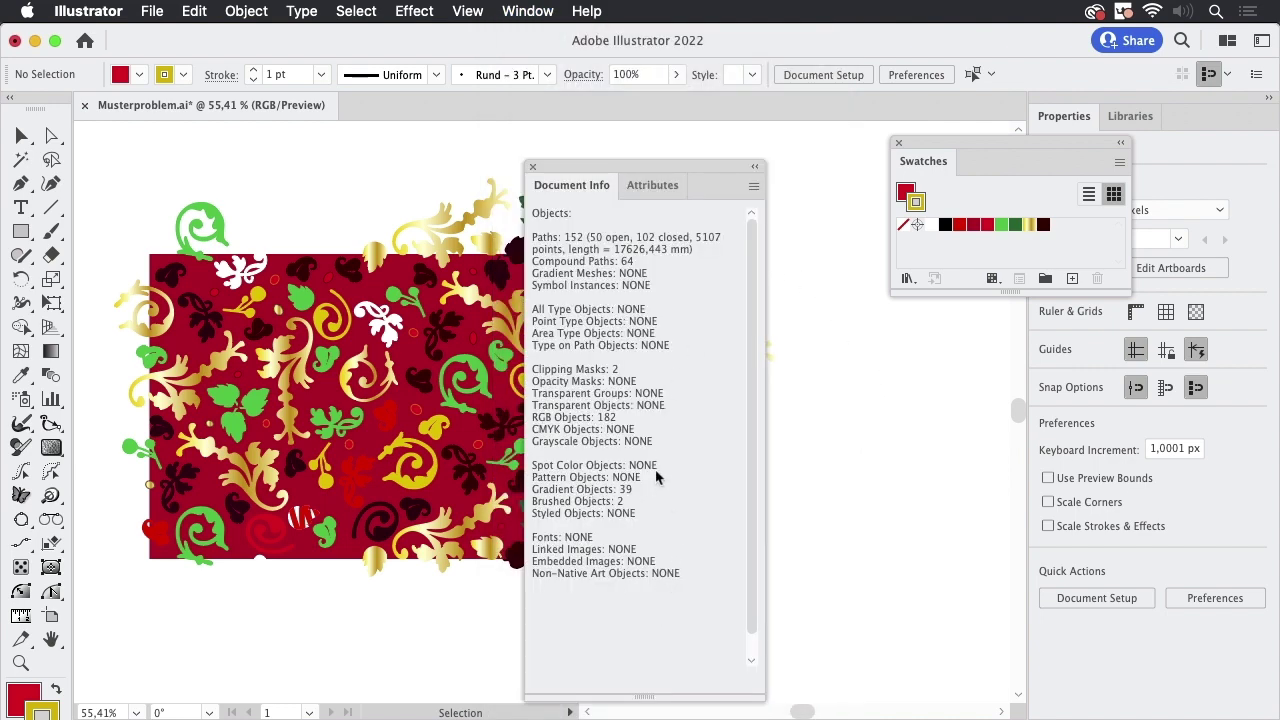
left_click(533, 167)
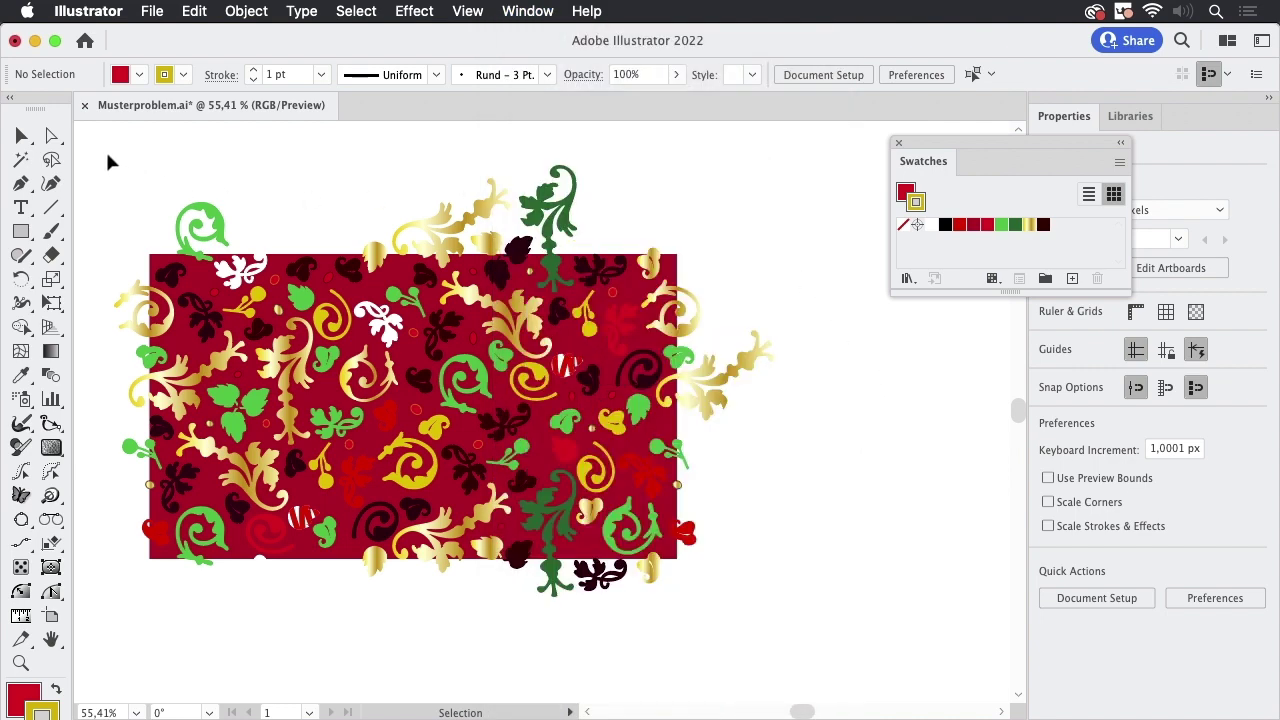
Marquee-select all the floral artwork and drag it into Swatches as a pattern.
left_click_drag(105, 153, 630, 468)
left_click_drag(810, 628, 817, 625)
left_click_drag(620, 355, 960, 258)
Draw a large 1376 × 1451 px rectangle on empty canvas.
left_click(894, 515)
scroll(800, 555, "down", 6)
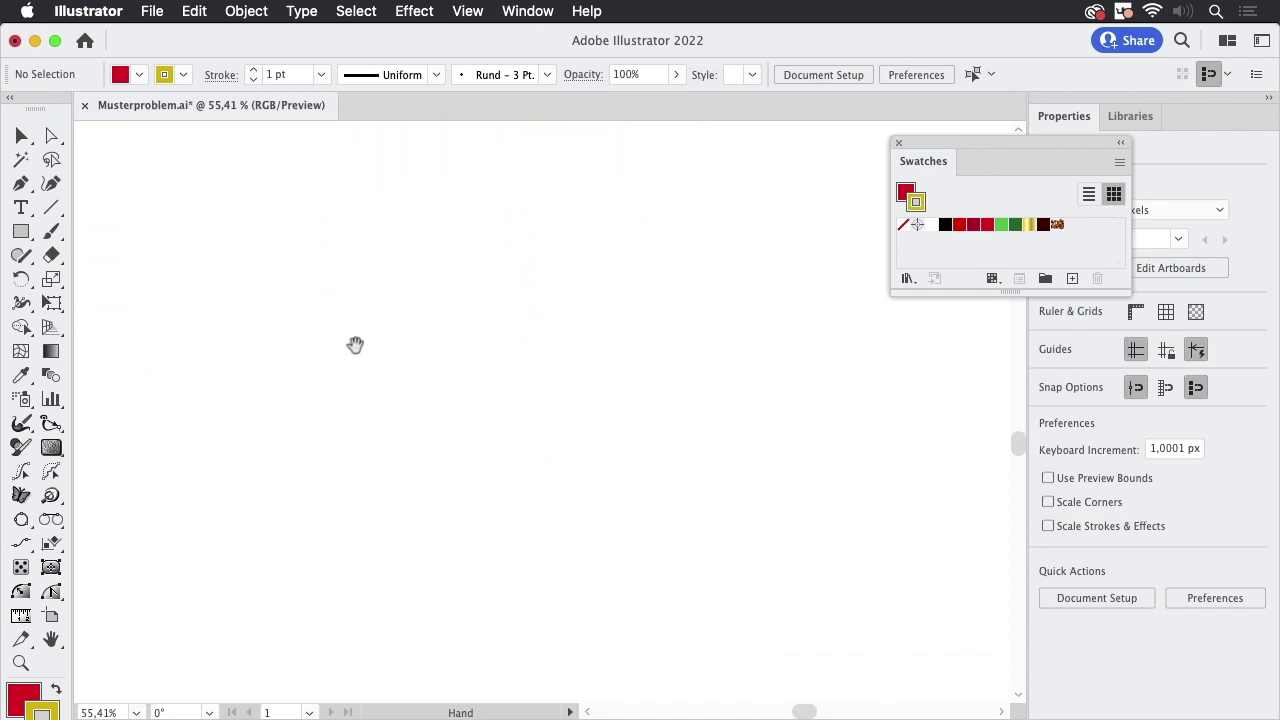
key("v")
key("m")
left_click_drag(185, 188, 258, 231)
mouse_move(372, 269)
left_mouse_down()
mouse_move(846, 629)
mouse_move(948, 686)
left_mouse_up()
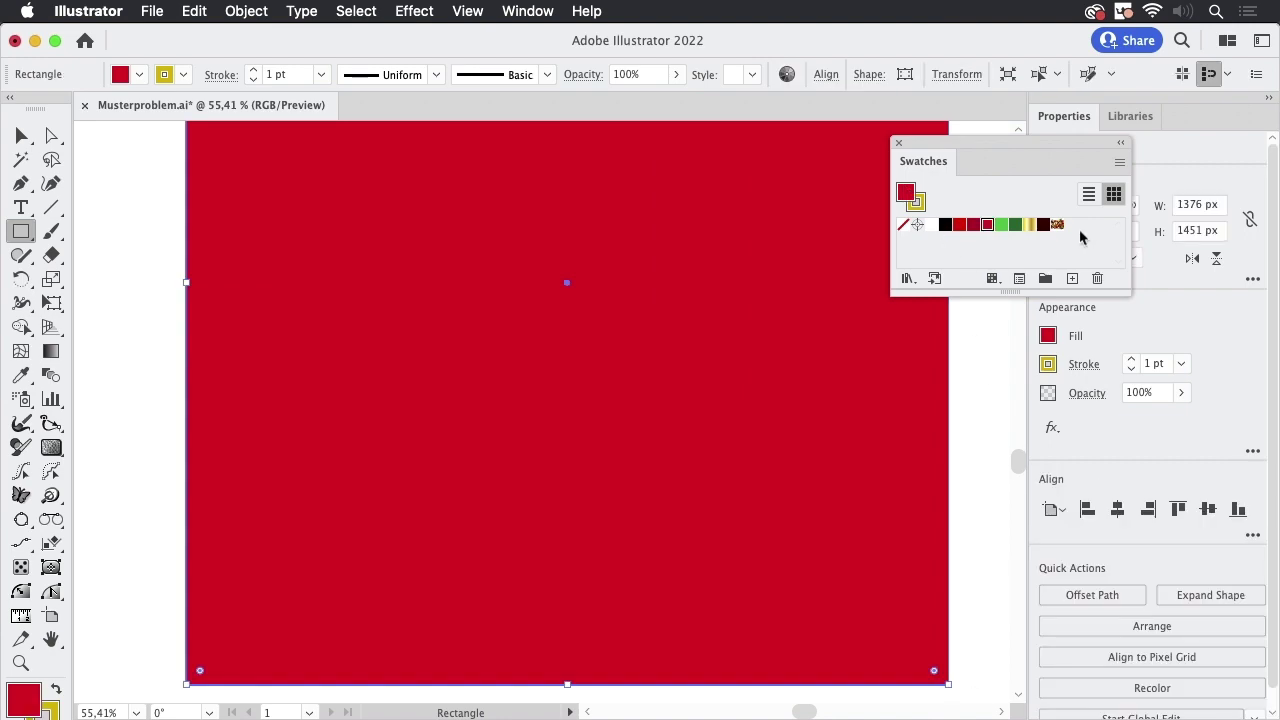
Fill the rectangle with the new floral pattern swatch and deselect it.
left_click(1057, 224)
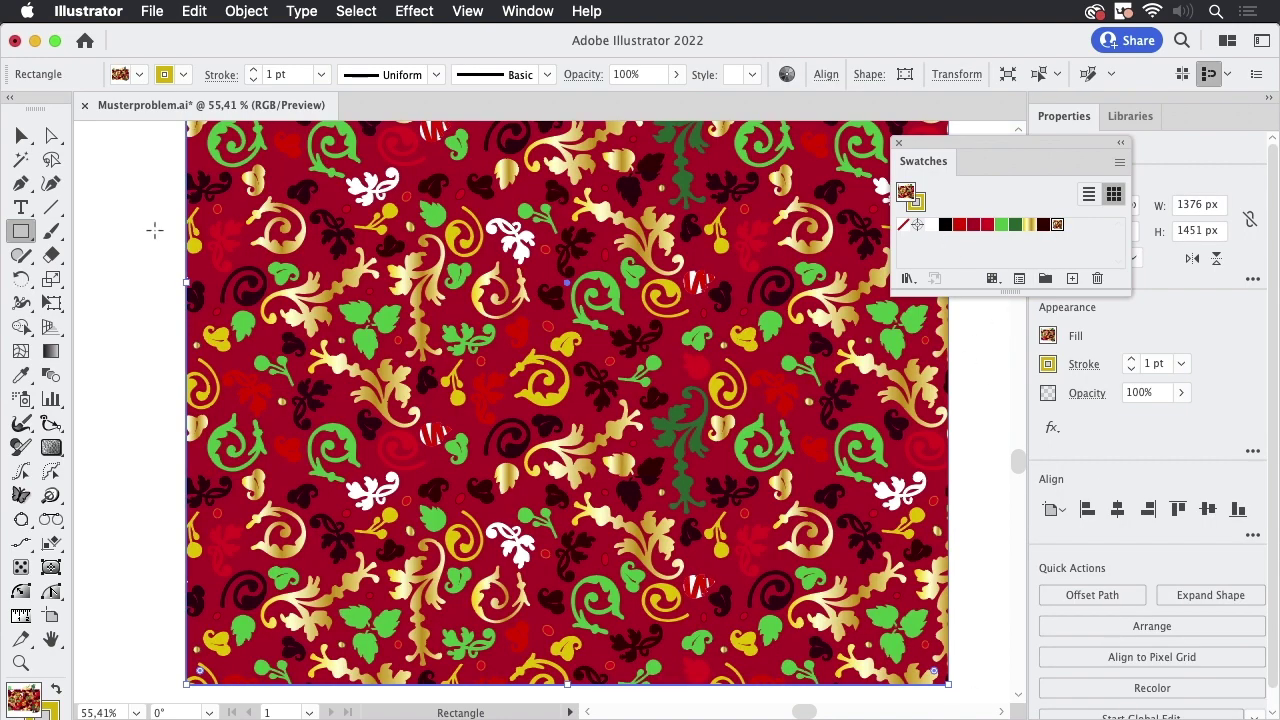
left_click(21, 135)
left_click(148, 205)
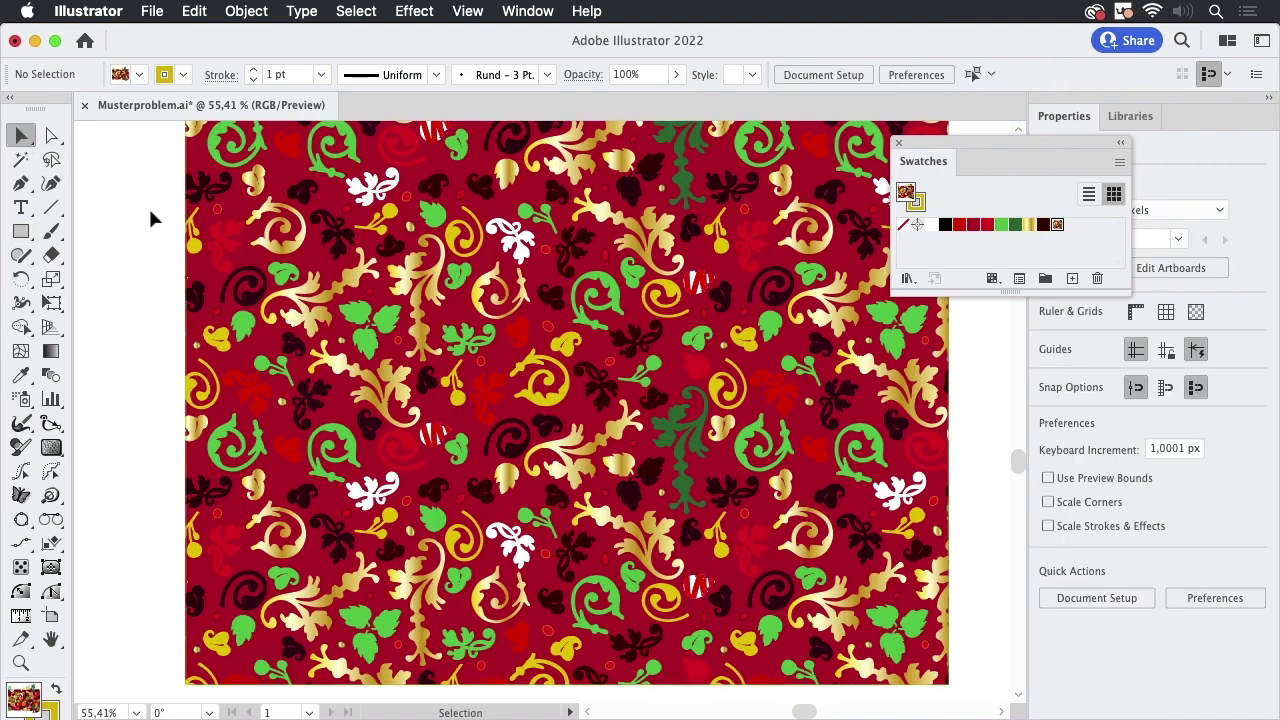